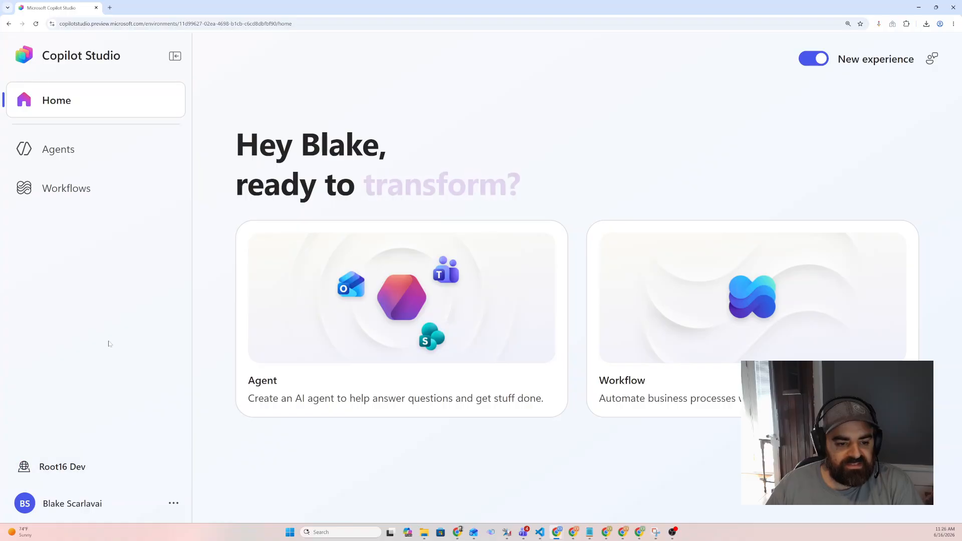
Create a new agent from the Agents page and switch its model to GPT-5 Chat
left_click(91, 157)
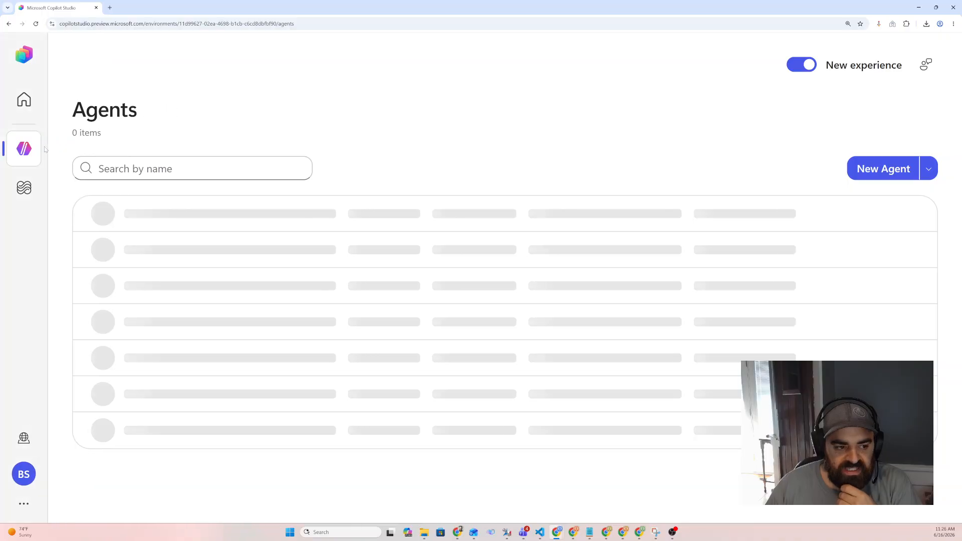
left_click(871, 170)
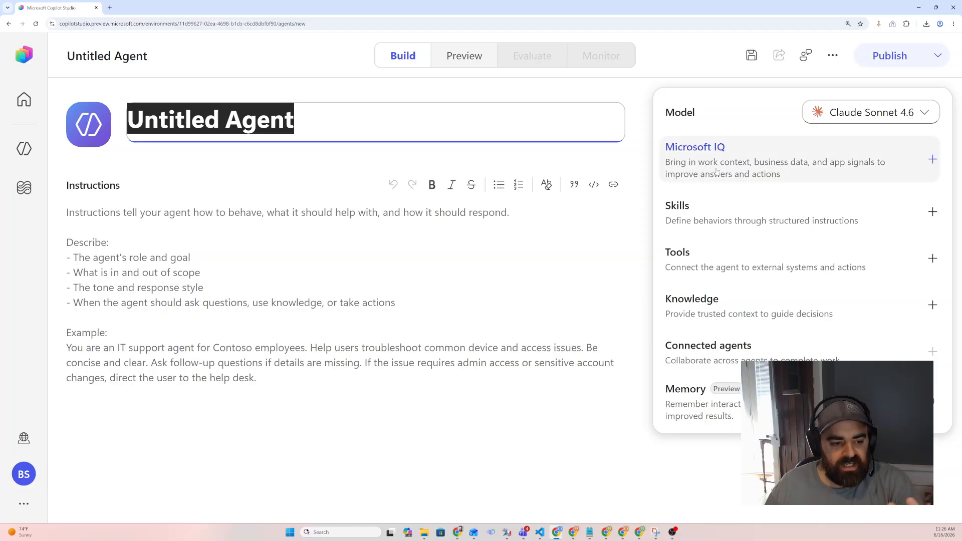
left_click(846, 118)
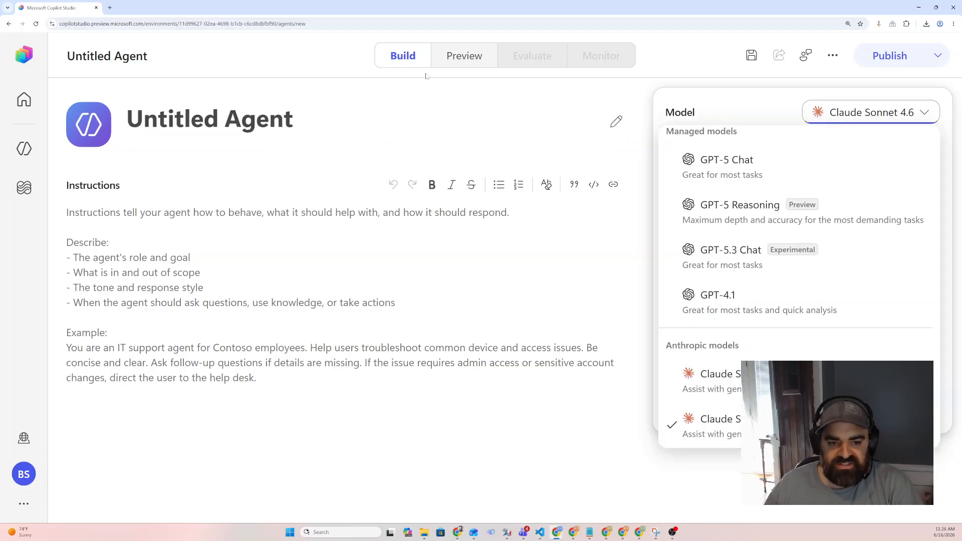
left_click(760, 167)
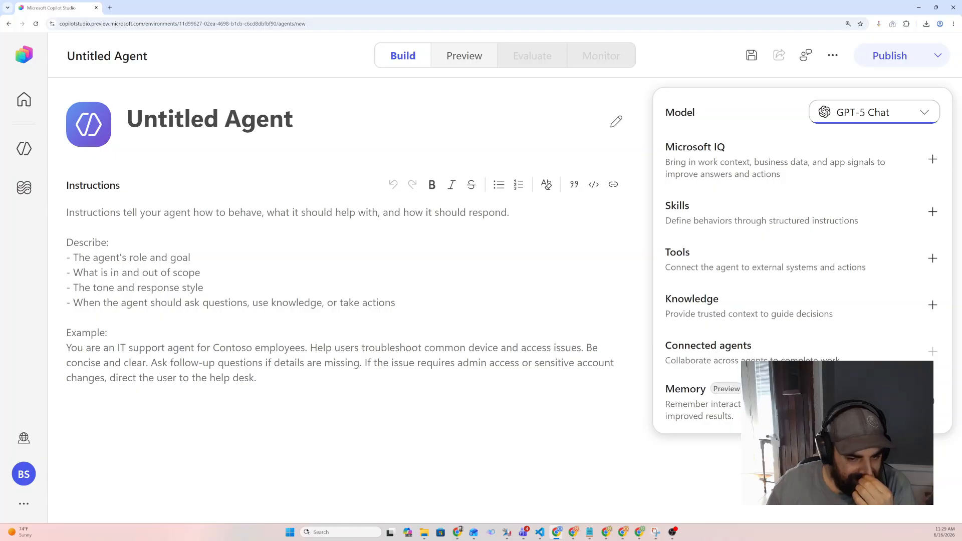
Rename the agent to HR Self-Service
left_click(616, 122)
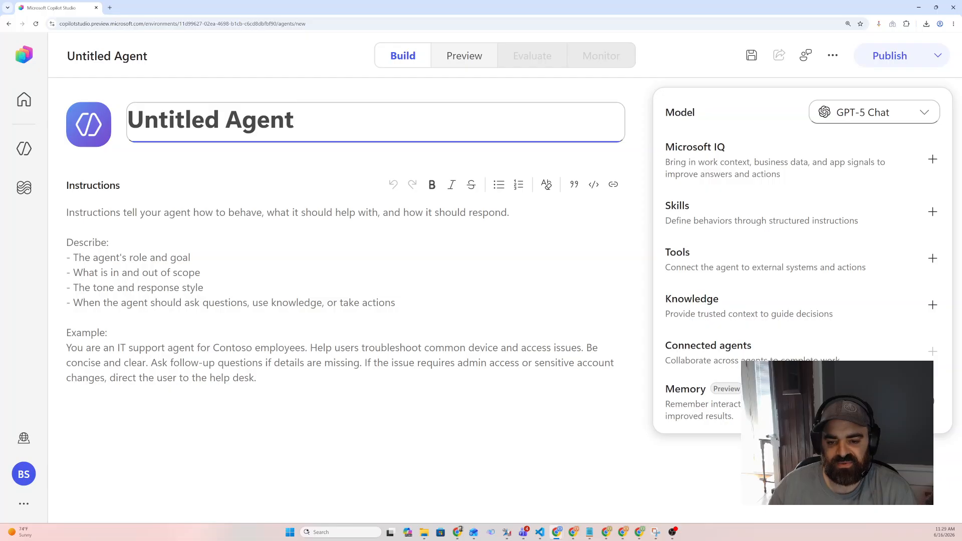
key("ctrl+a")
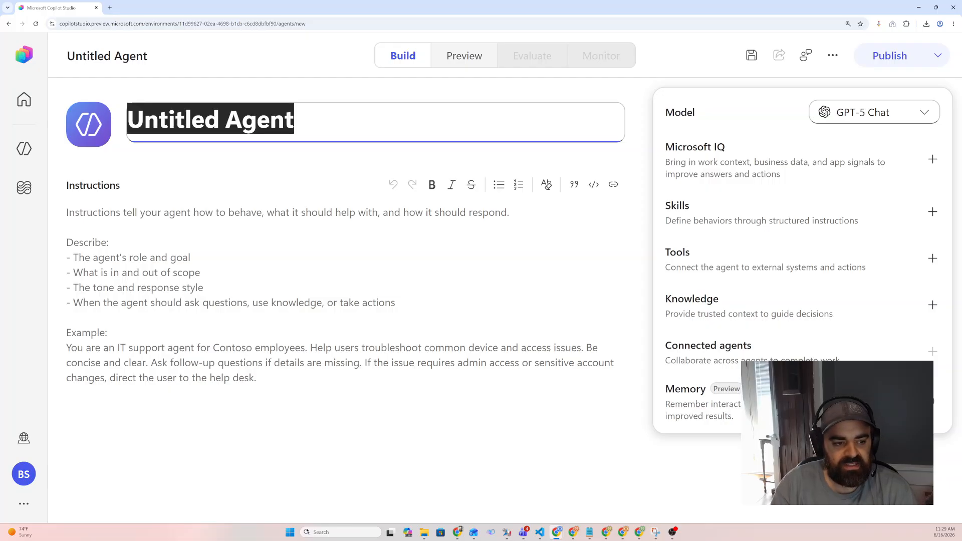
type("HR Se")
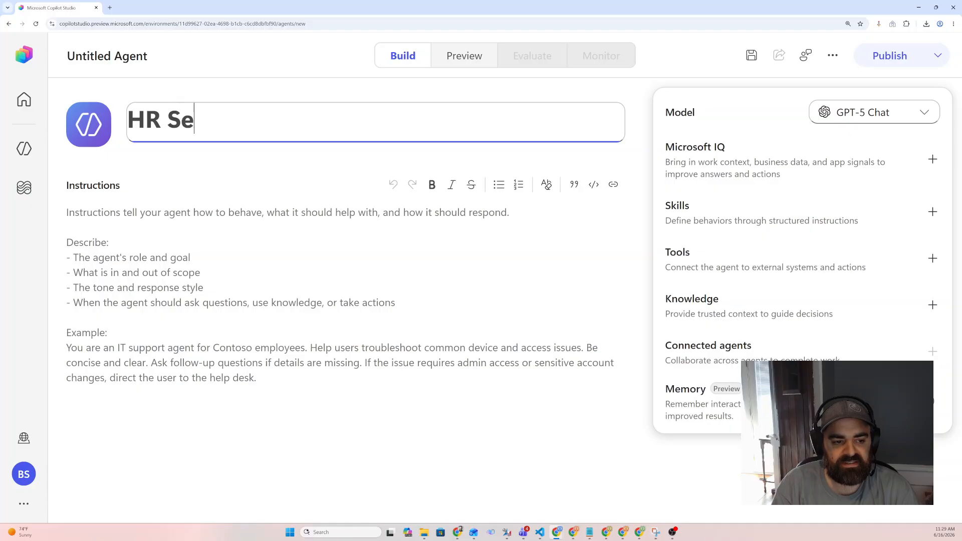
type("lf-Service")
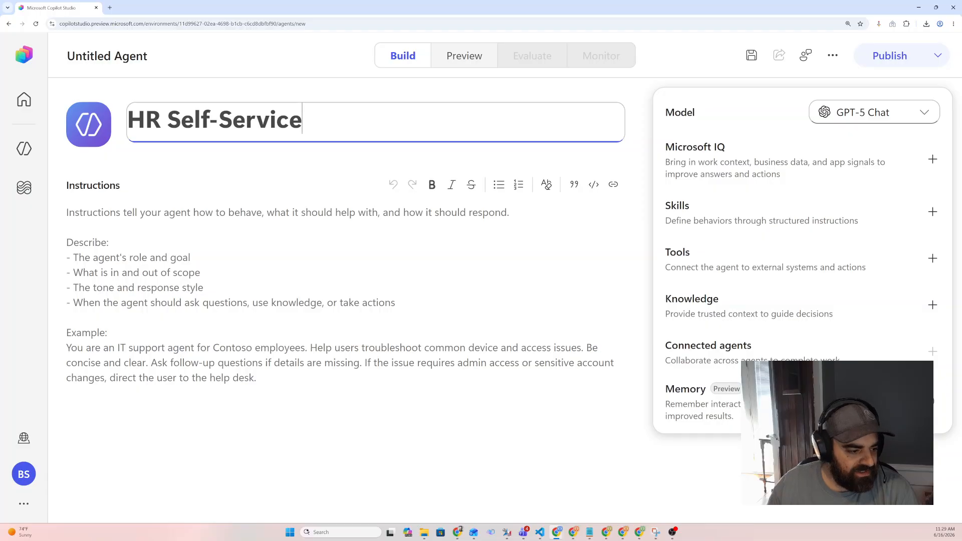
key("Return")
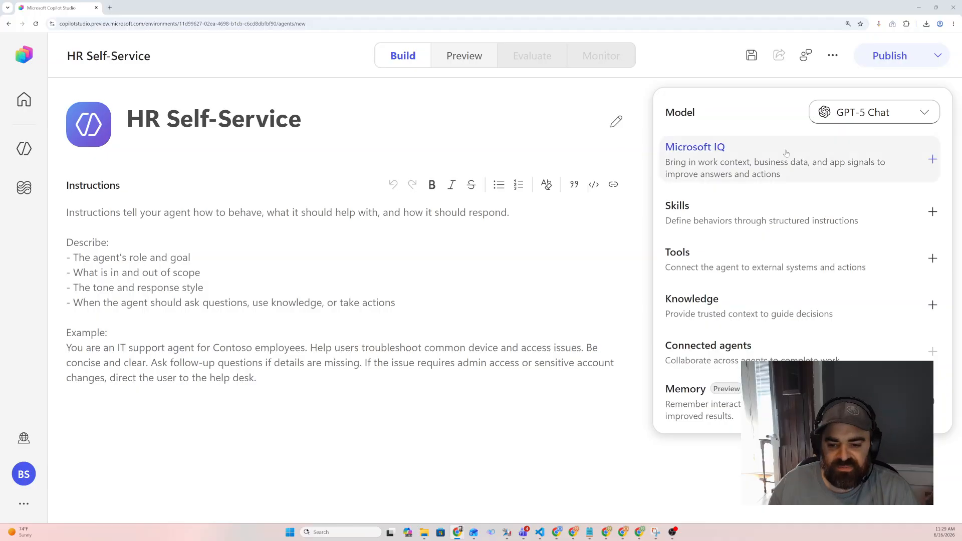
Add a skill from blank and replace its instructions with the prepared HR skill text
left_click(931, 213)
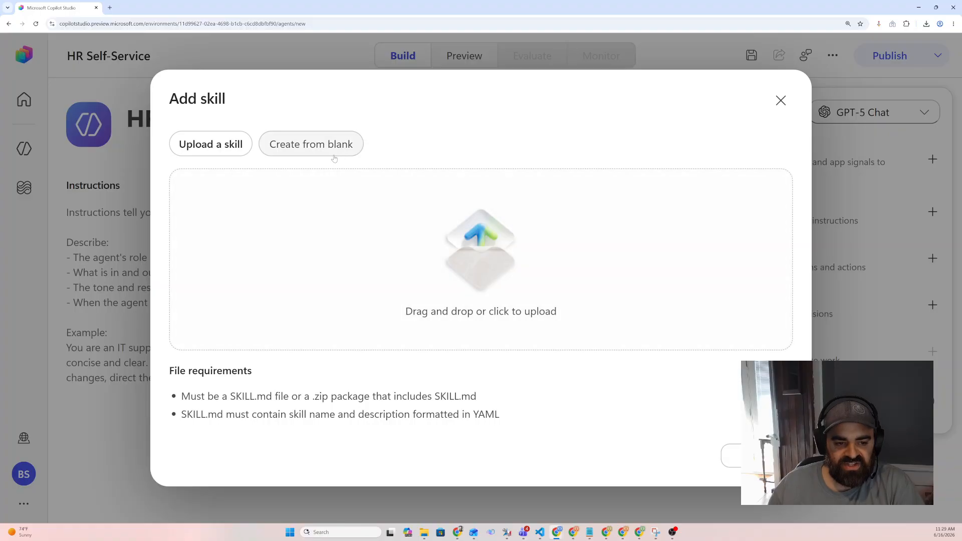
left_click(319, 146)
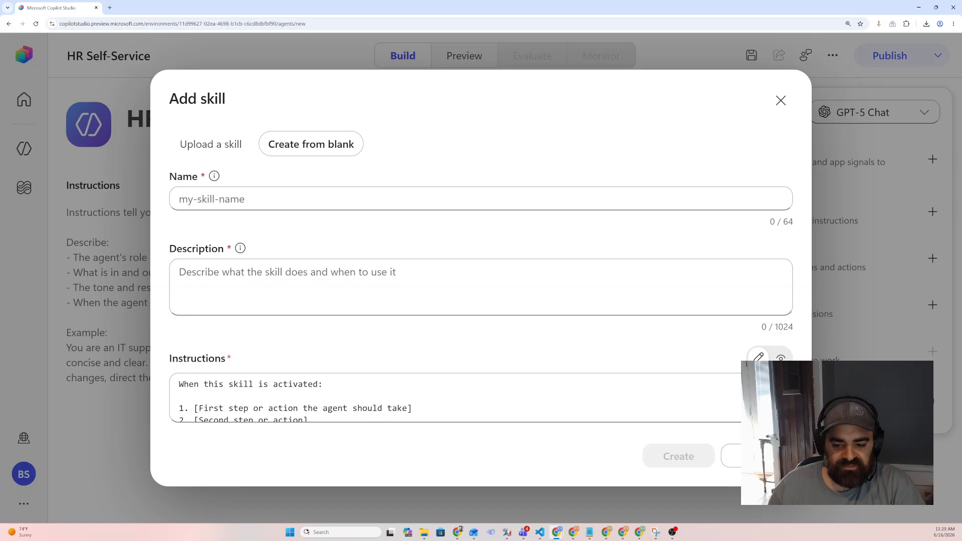
mouse_move(788, 385)
left_mouse_down()
mouse_move(787, 418)
mouse_move(786, 383)
left_mouse_up()
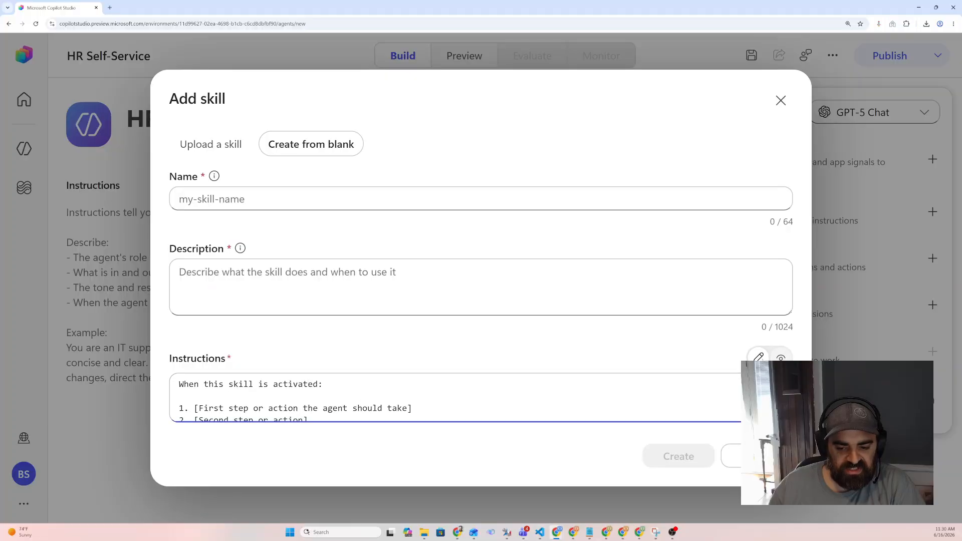
left_click(786, 384)
key("ctrl+a")
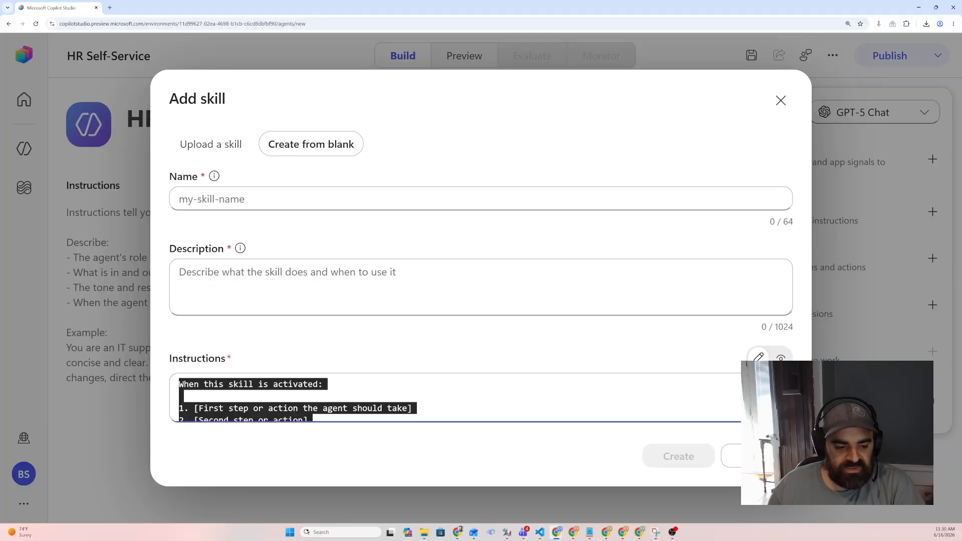
key("ctrl+v")
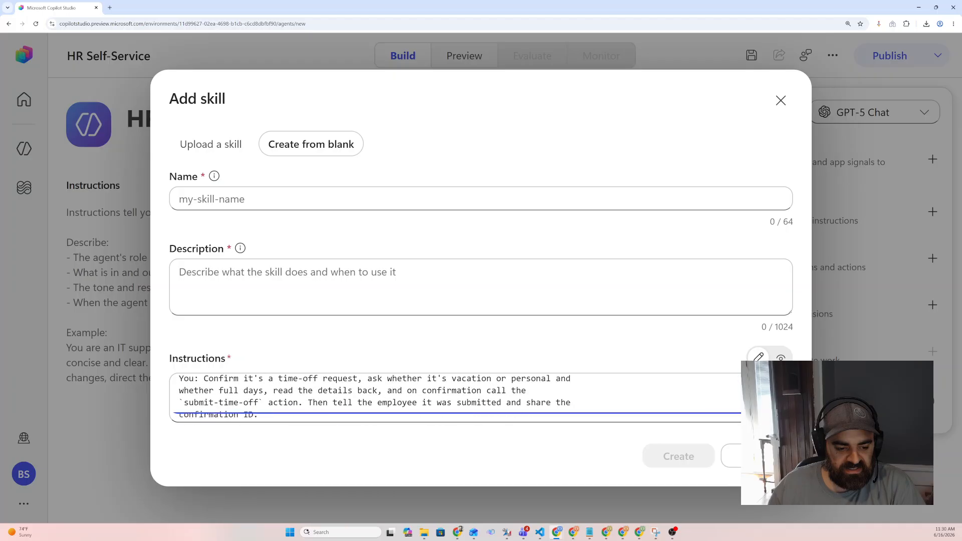
Copy the skill name from the front matter and set the skill's Name to hr-self-service
scroll(451, 398, "up", 15)
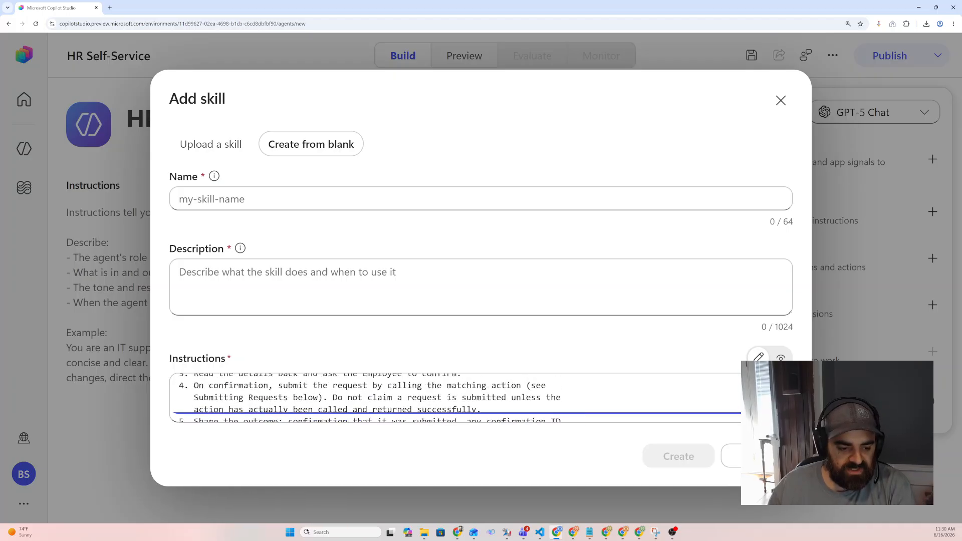
scroll(451, 398, "up", 10)
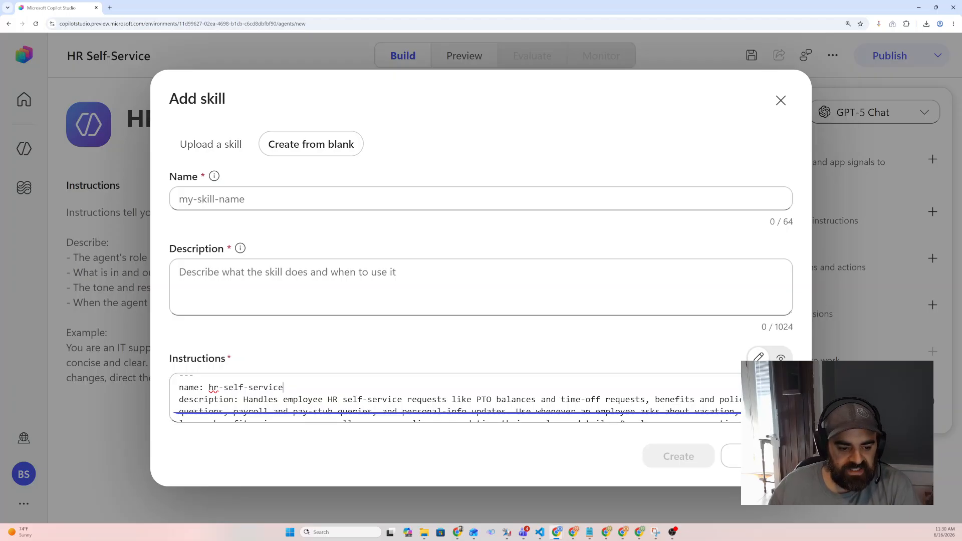
key("ctrl+shift+Left")
key("ctrl+shift+Left")
key("ctrl+shift+Left")
key("ctrl+c")
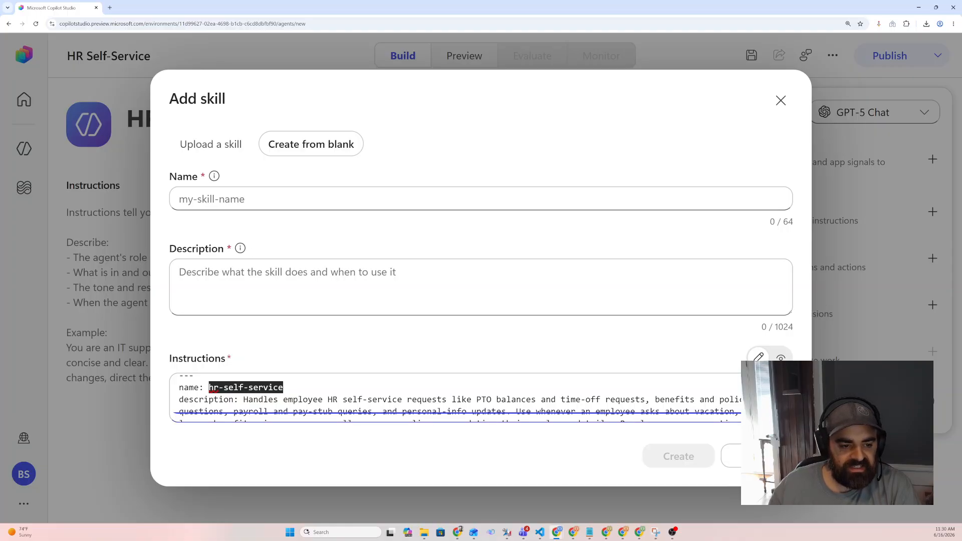
left_click(211, 199)
key("ctrl+v")
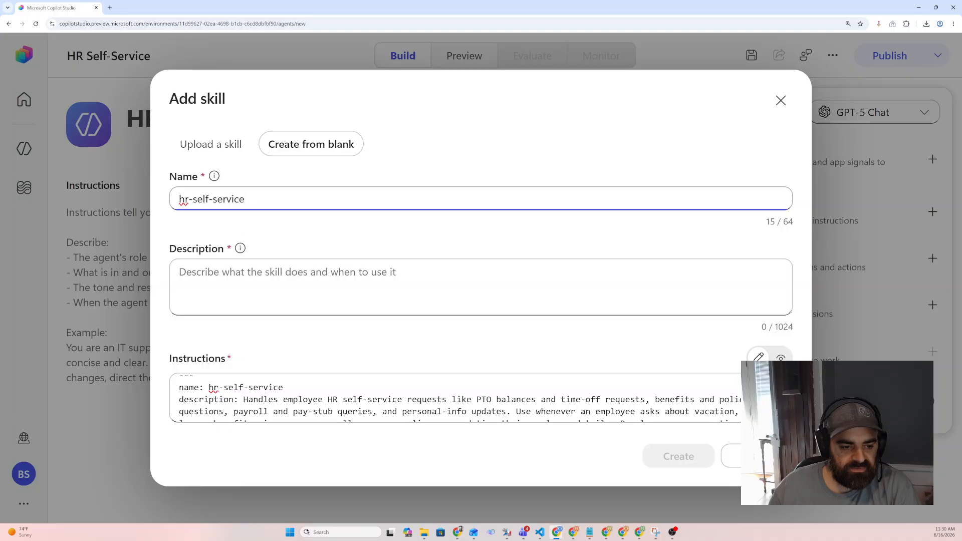
Copy the description from the front matter into the skill's Description field
left_click(243, 400)
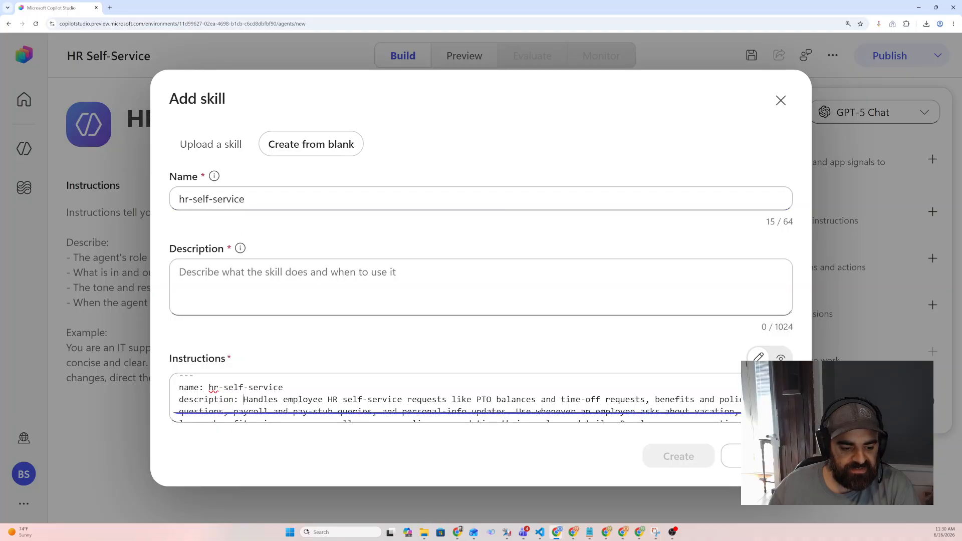
scroll(243, 399, "down", 1)
left_click(769, 398, "shift")
key("ctrl+c")
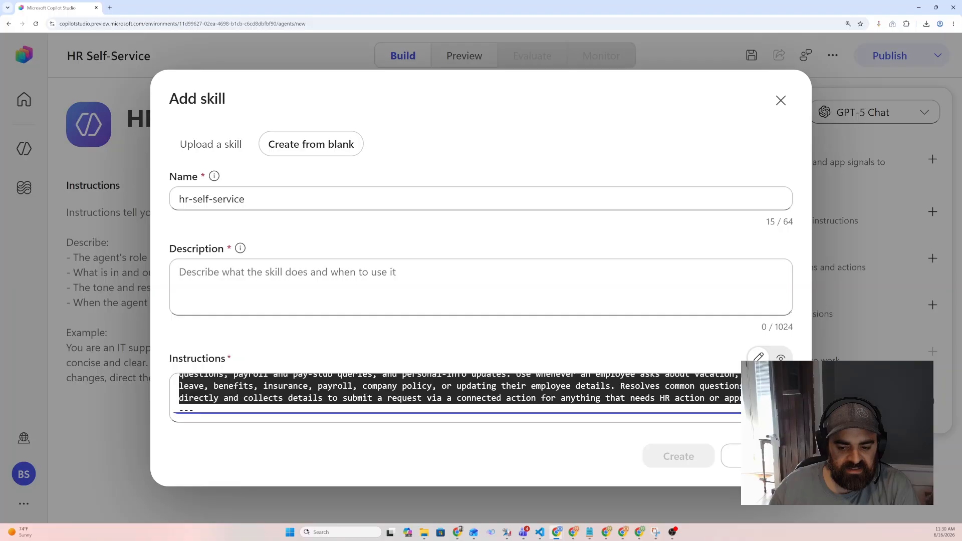
left_click(281, 287)
key("ctrl+v")
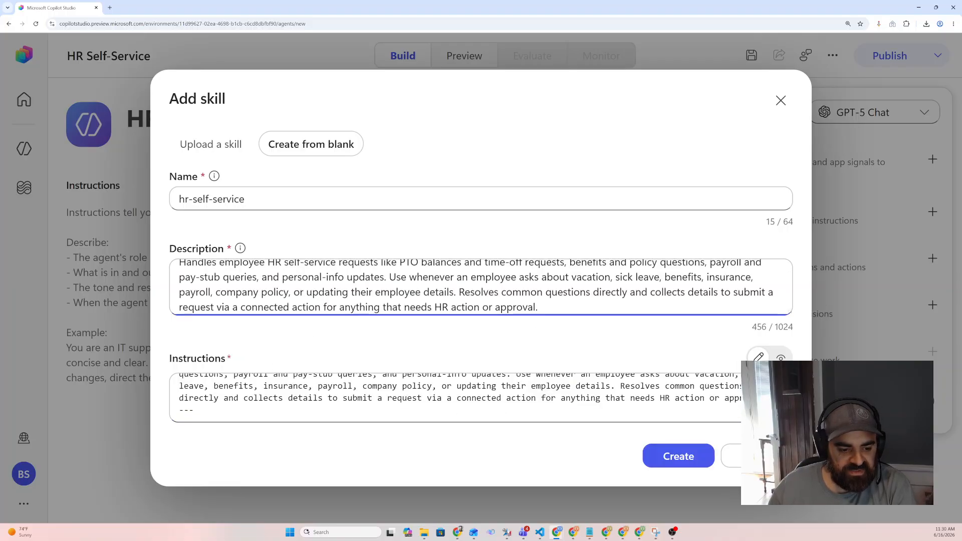
Delete the YAML front matter block from the top of the skill instructions
scroll(270, 398, "down", 1)
scroll(270, 398, "up", 1)
left_click(196, 410)
key("ctrl+shift+Home")
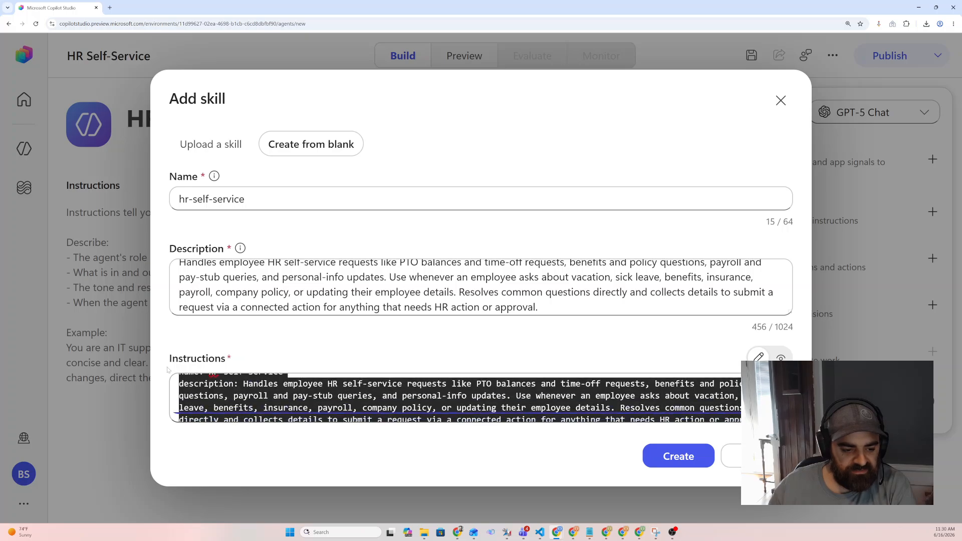
key("BackSpace")
key("Delete")
key("Delete")
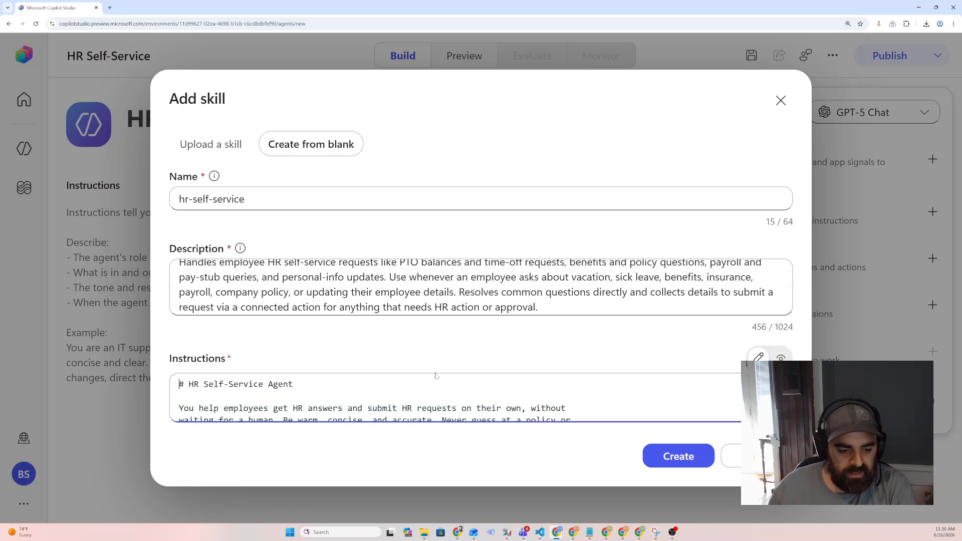
Scroll through the skill instructions to review their content
scroll(437, 393, "down", 1)
scroll(437, 396, "down", 1)
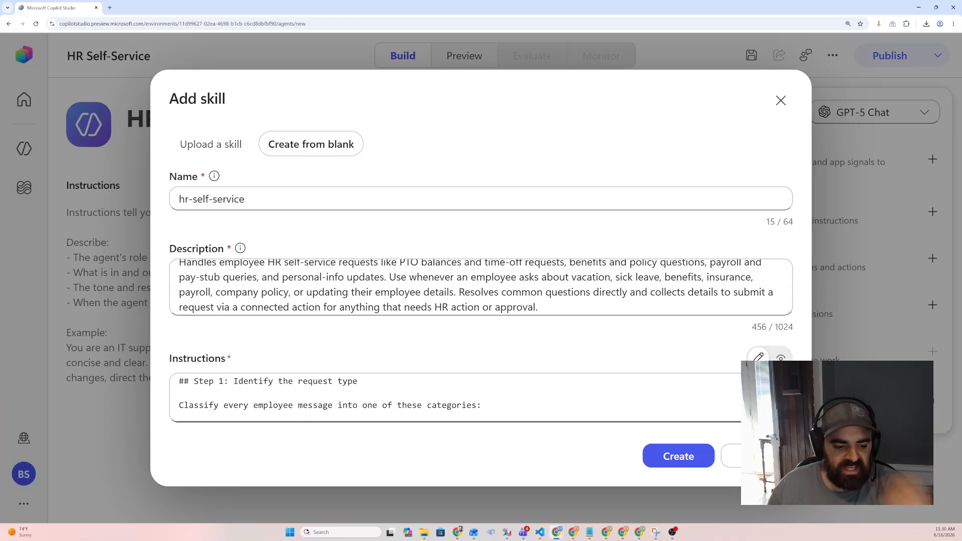
scroll(437, 395, "down", 2)
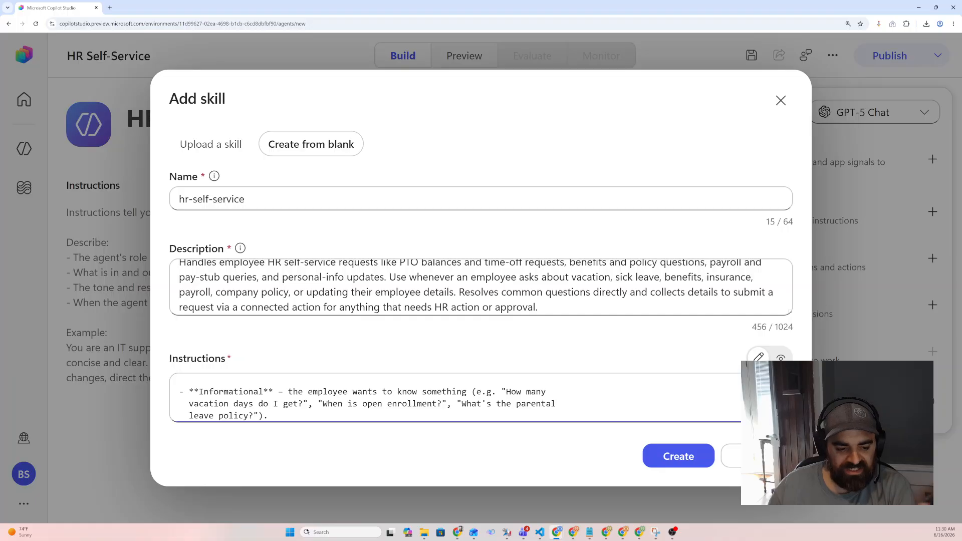
scroll(437, 395, "down", 1)
scroll(436, 395, "down", 3)
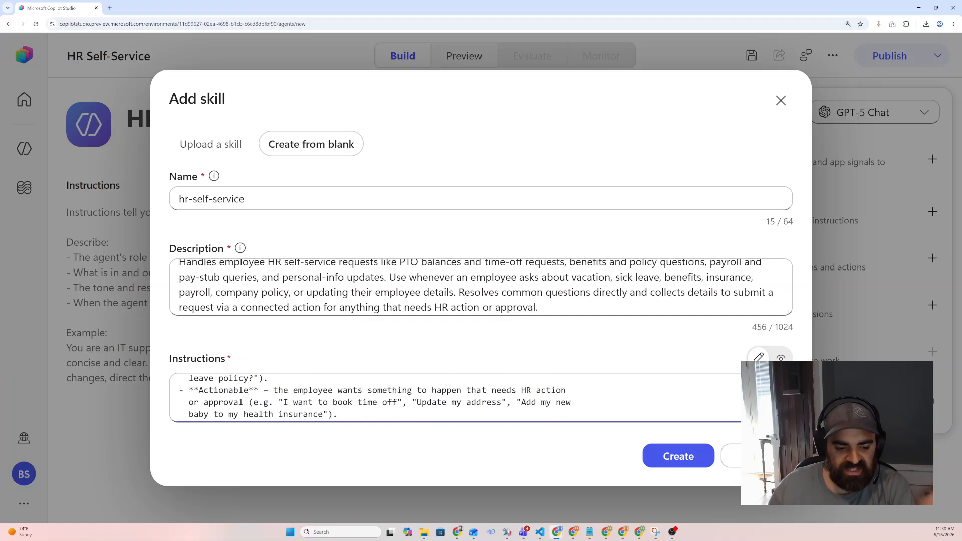
scroll(437, 396, "down", 5)
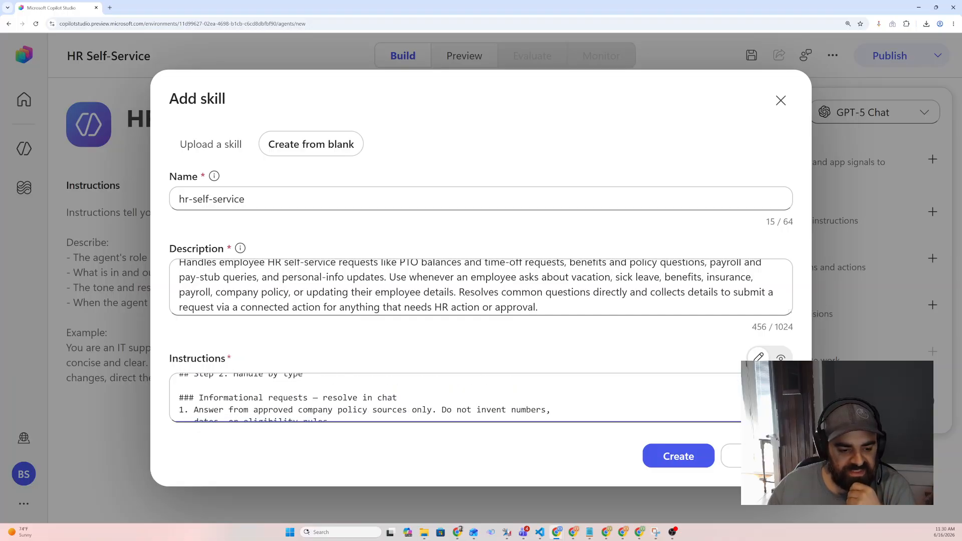
scroll(437, 396, "down", 10)
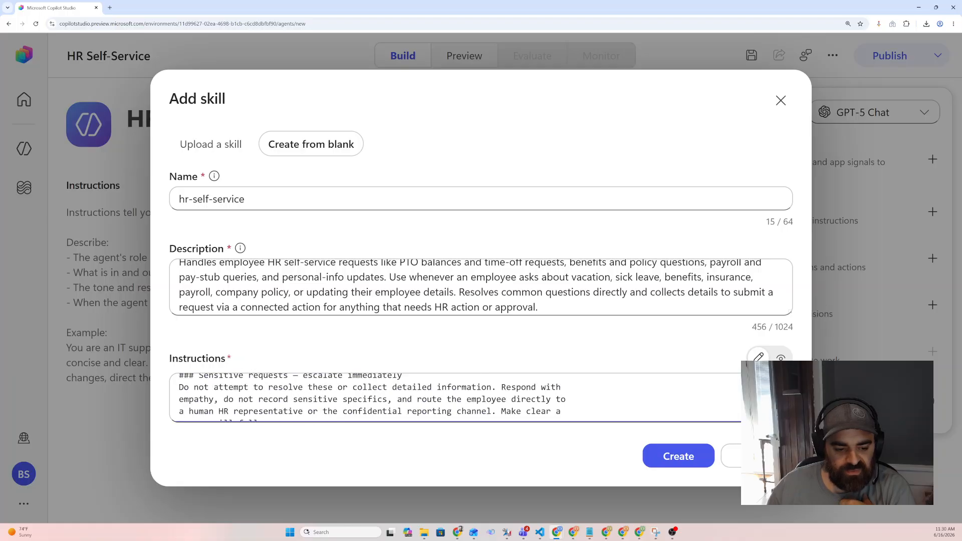
scroll(437, 395, "down", 8)
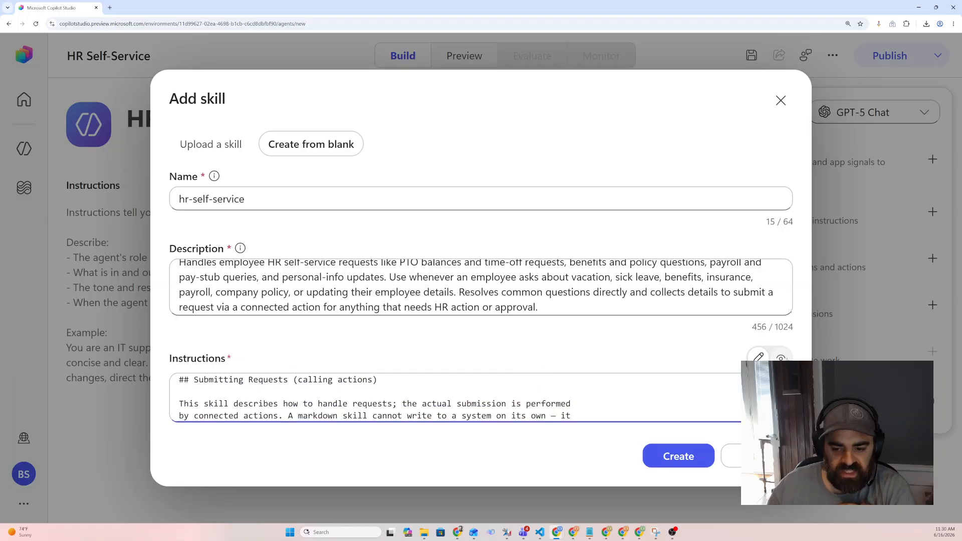
Preview the instructions as rendered markdown, review them, and switch back to the editing view
left_click(781, 359)
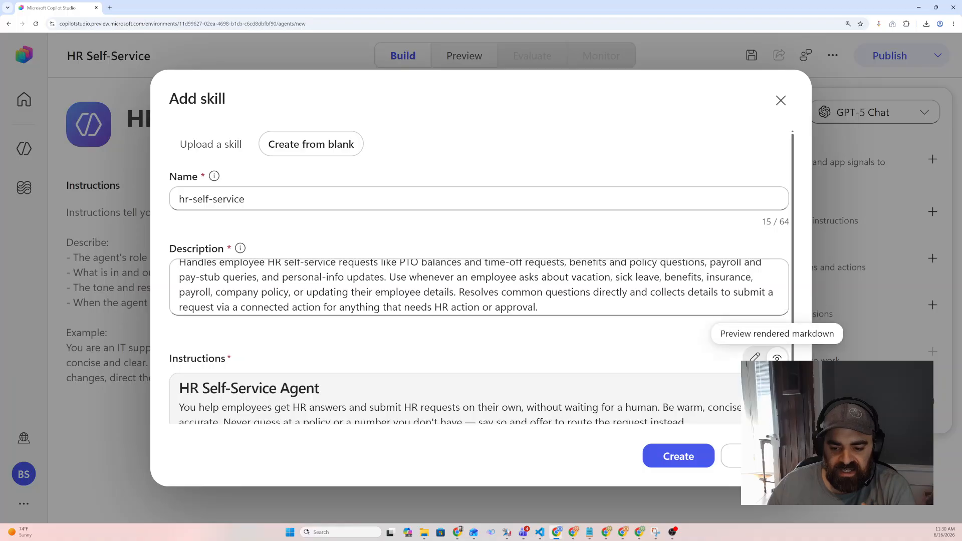
scroll(451, 398, "down", 3)
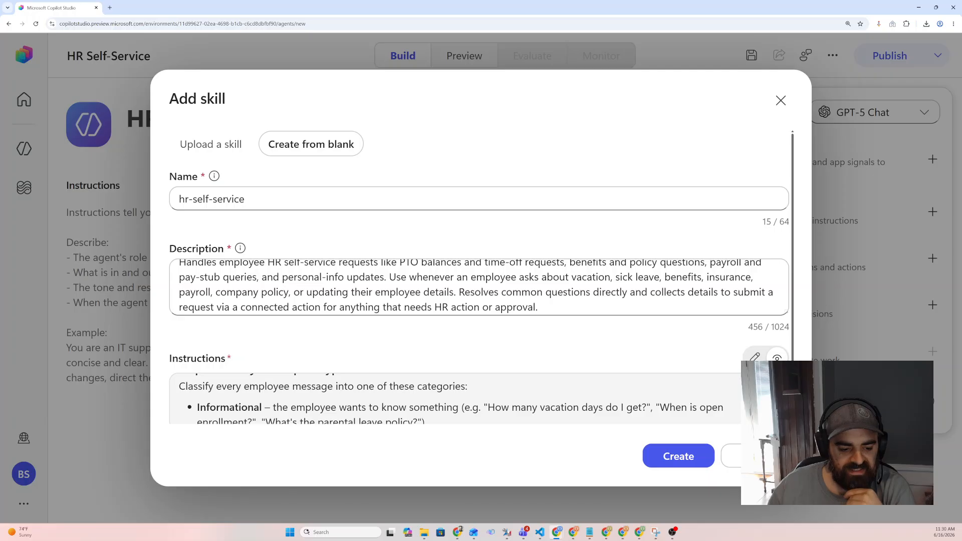
scroll(450, 398, "down", 1)
scroll(450, 398, "down", 1)
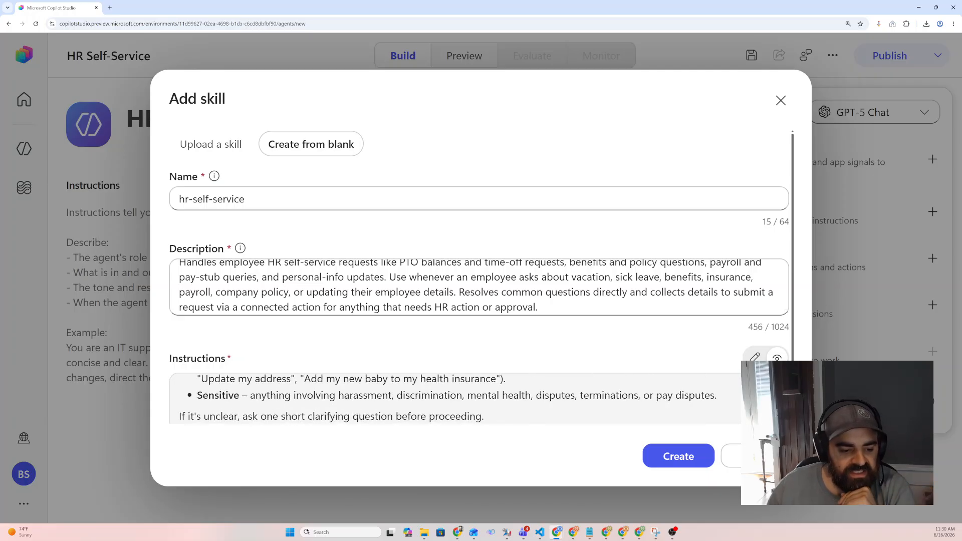
scroll(451, 398, "down", 1)
scroll(375, 392, "down", 1)
scroll(374, 393, "up", 1)
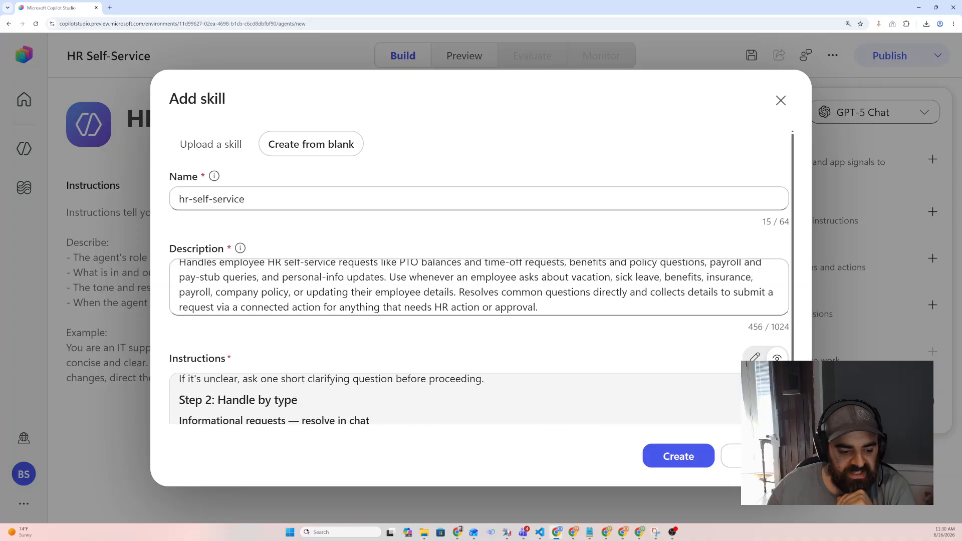
scroll(374, 392, "down", 1)
scroll(375, 392, "down", 4)
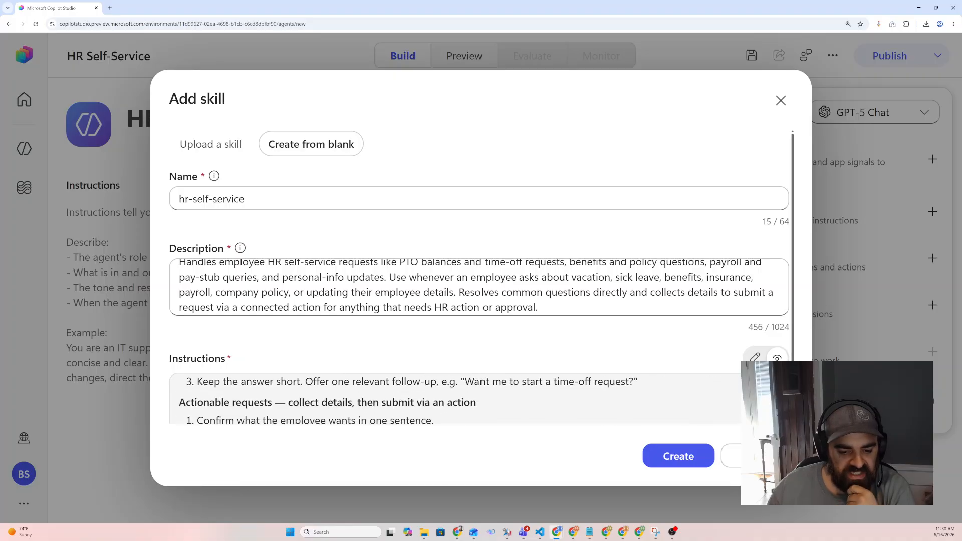
left_click(755, 357)
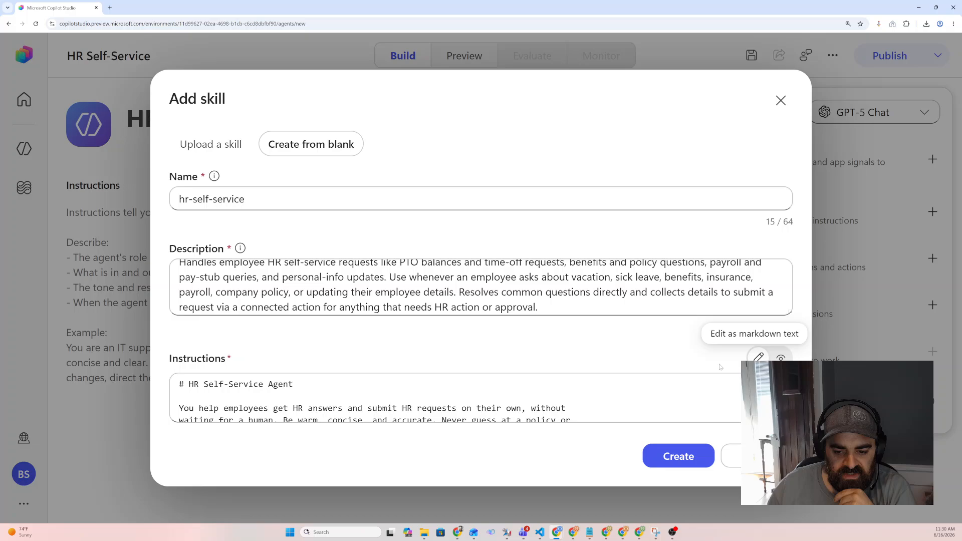
Create the hr-self-service skill
left_click(671, 455)
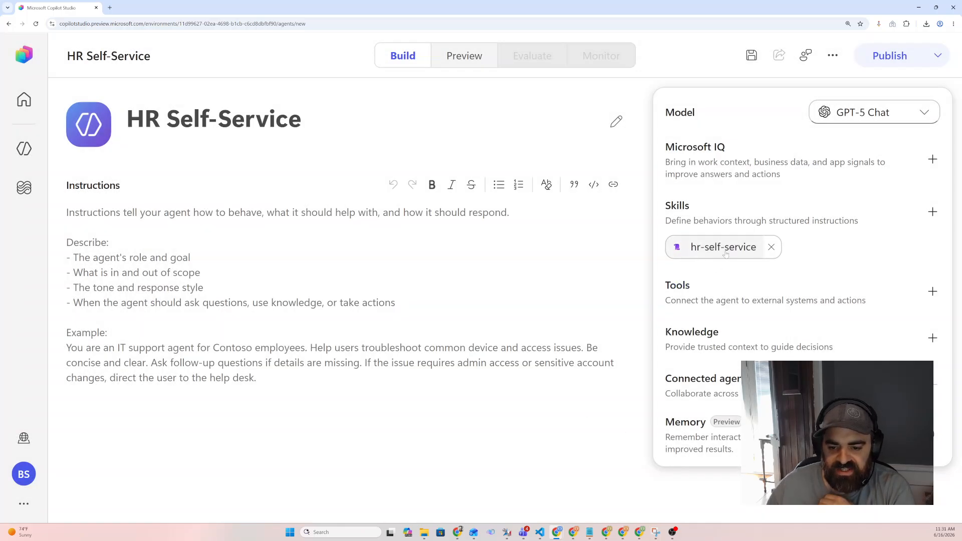
mouse_move(718, 251)
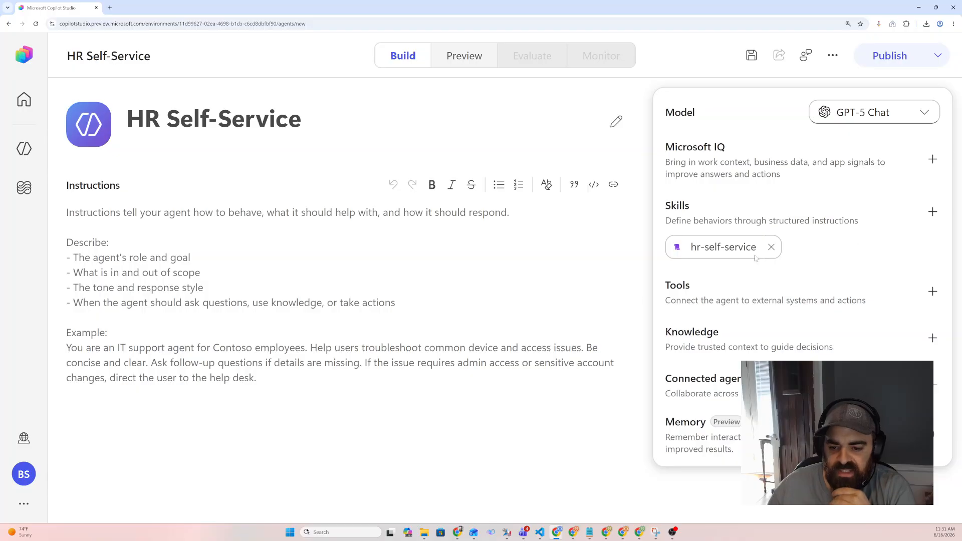
Reopen the hr-self-service skill, scroll through its instructions to review them, and close it
left_click(721, 256)
scroll(481, 381, "down", 5)
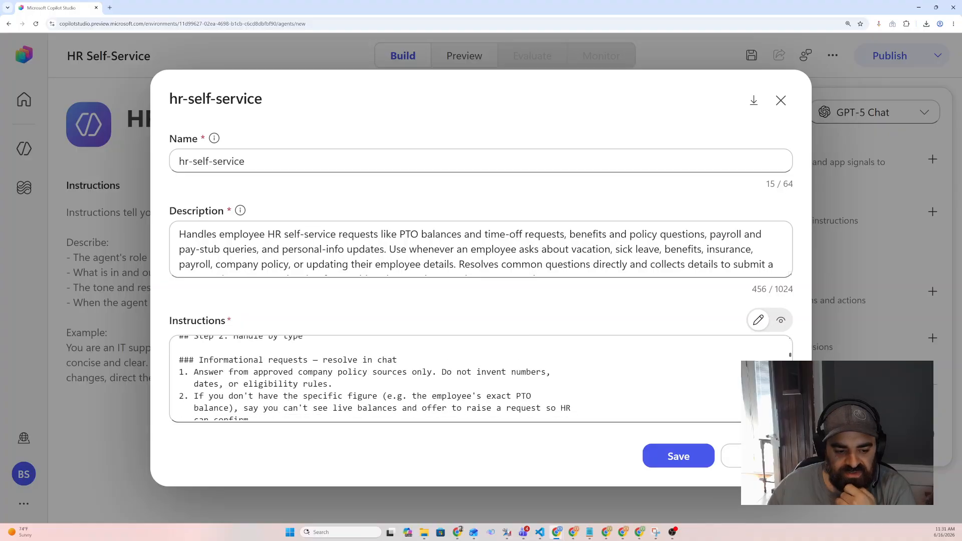
scroll(451, 380, "down", 10)
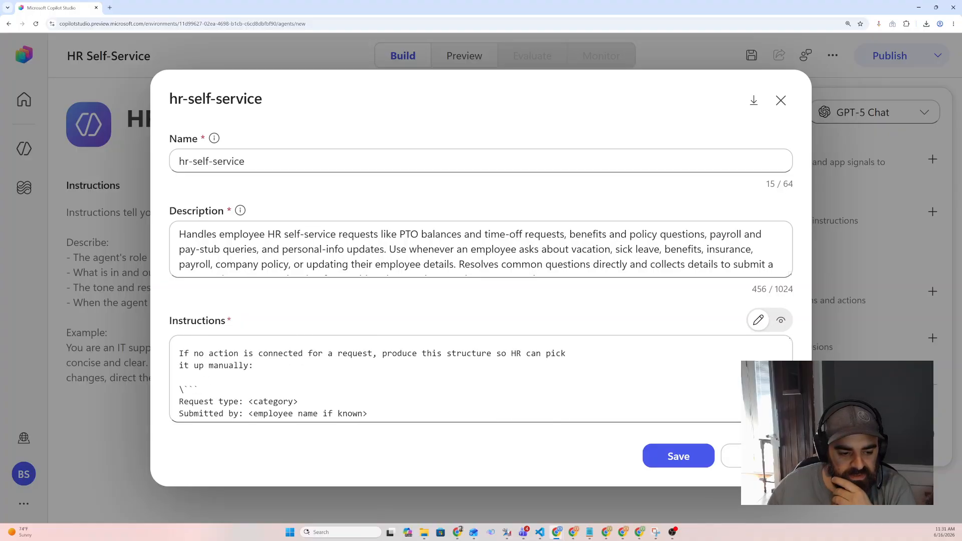
scroll(451, 381, "down", 10)
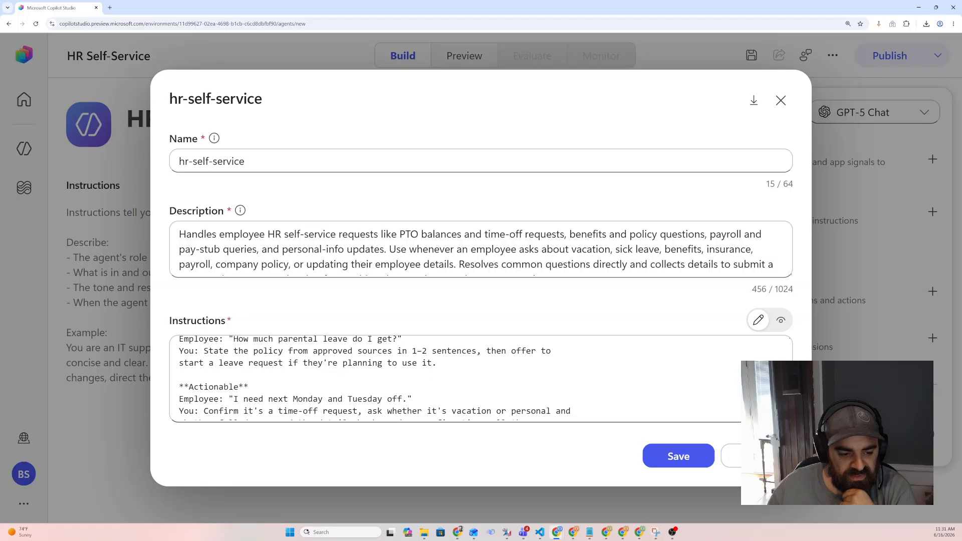
scroll(451, 380, "up", 15)
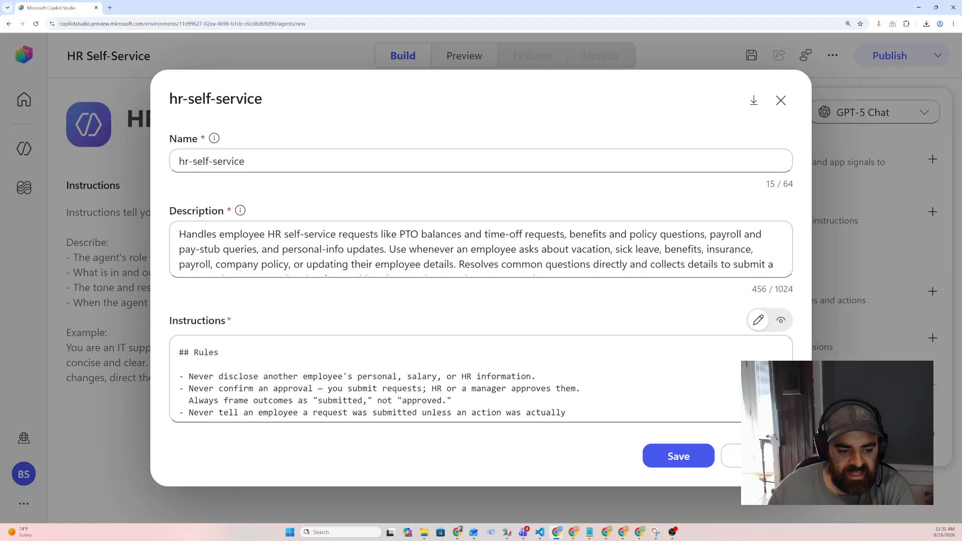
scroll(451, 380, "up", 3)
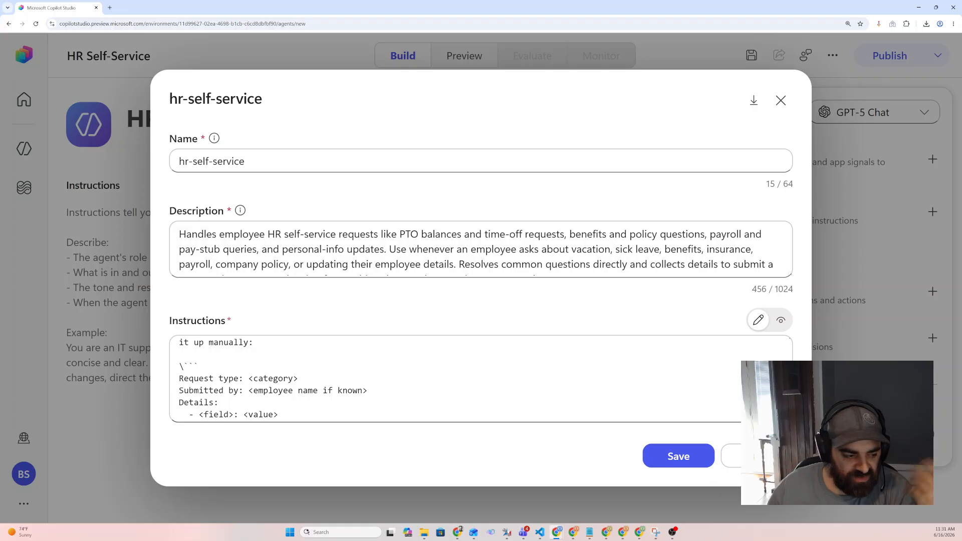
scroll(451, 380, "up", 2)
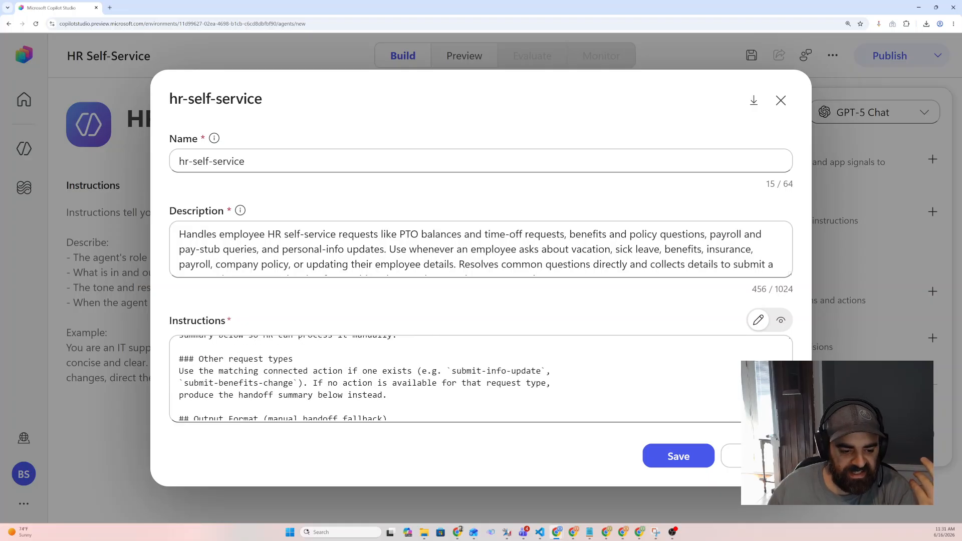
scroll(450, 381, "up", 2)
scroll(451, 380, "up", 4)
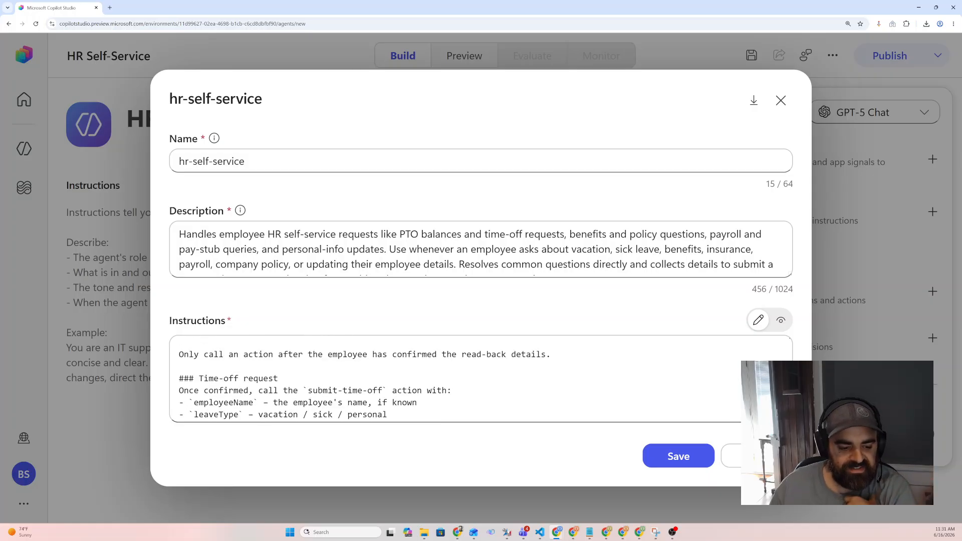
left_click(728, 459)
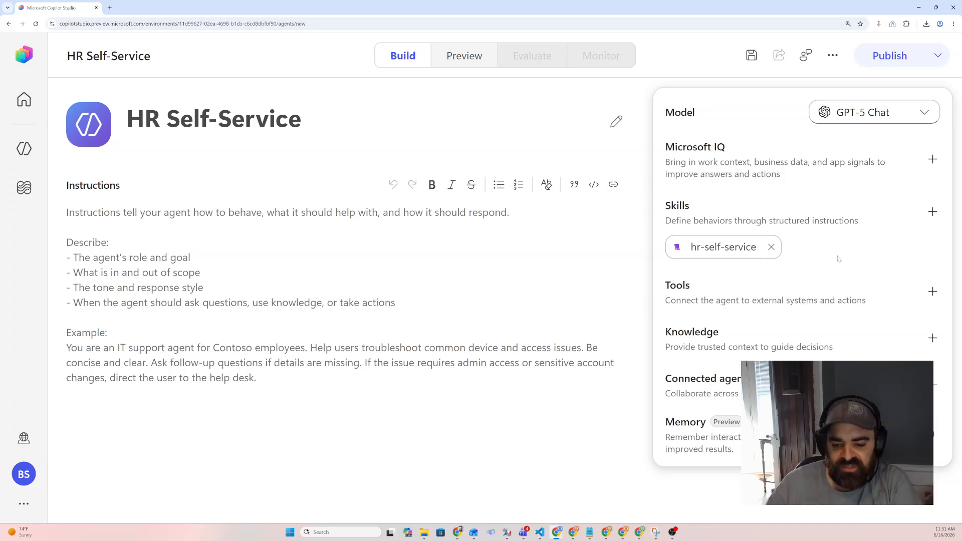
Add the Submit PTO workflow as a tool for the agent
left_click(931, 292)
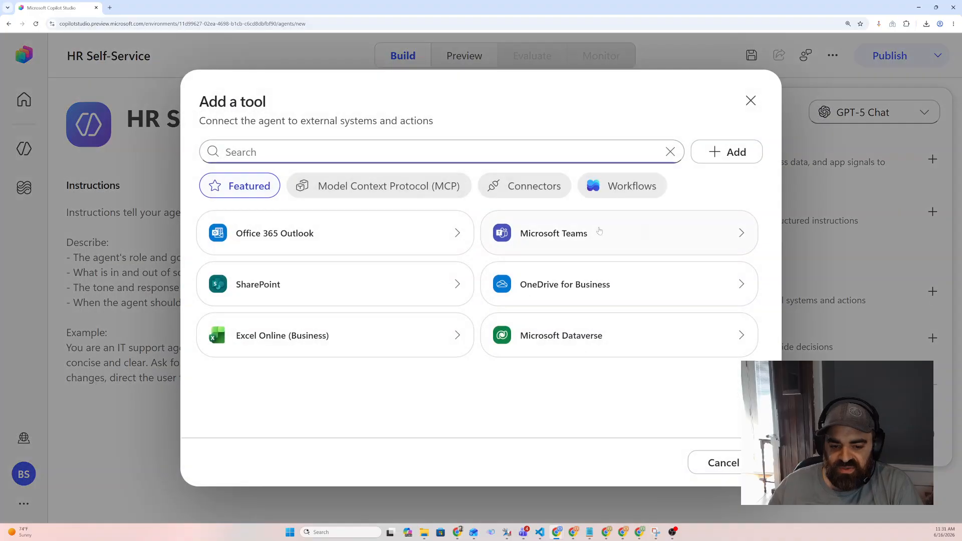
left_click(628, 187)
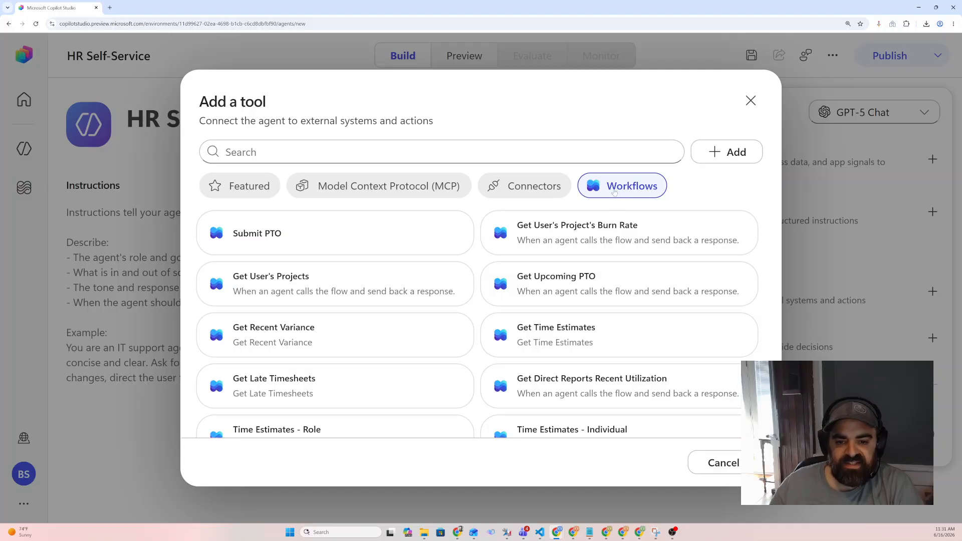
left_click(316, 237)
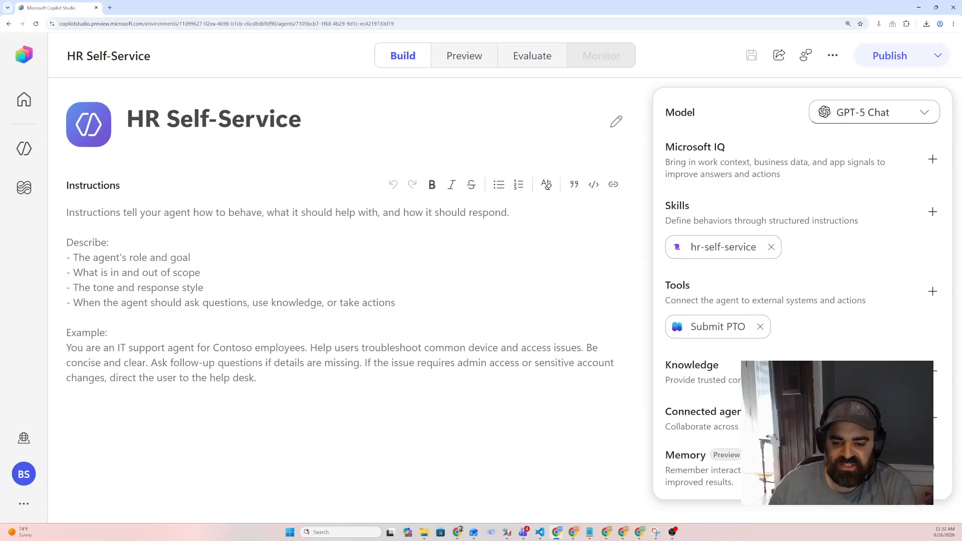
Reopen the skill and replace the submit-time-off action reference with the Submit PTO workflow in the time-off request section
left_click(722, 247)
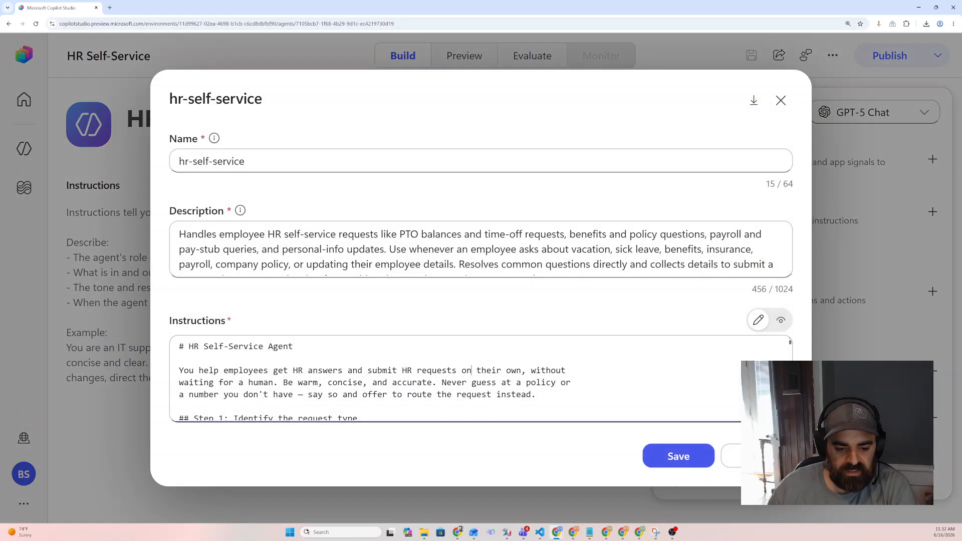
scroll(451, 380, "down", 10)
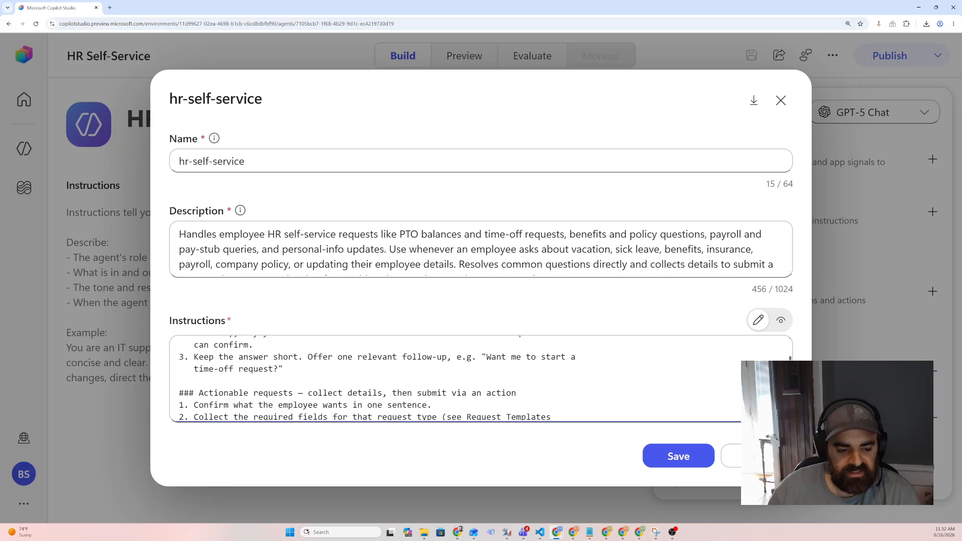
scroll(450, 381, "down", 8)
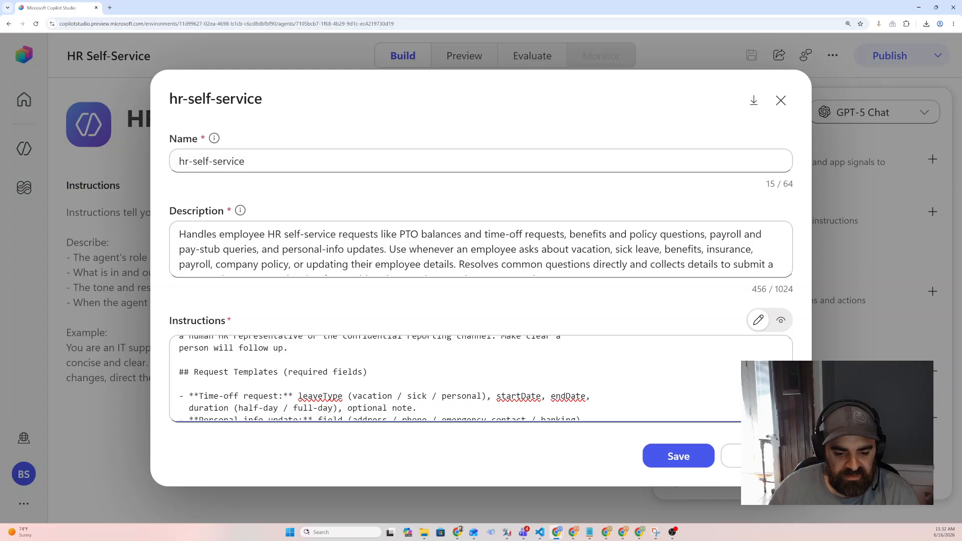
scroll(451, 378, "down", 4)
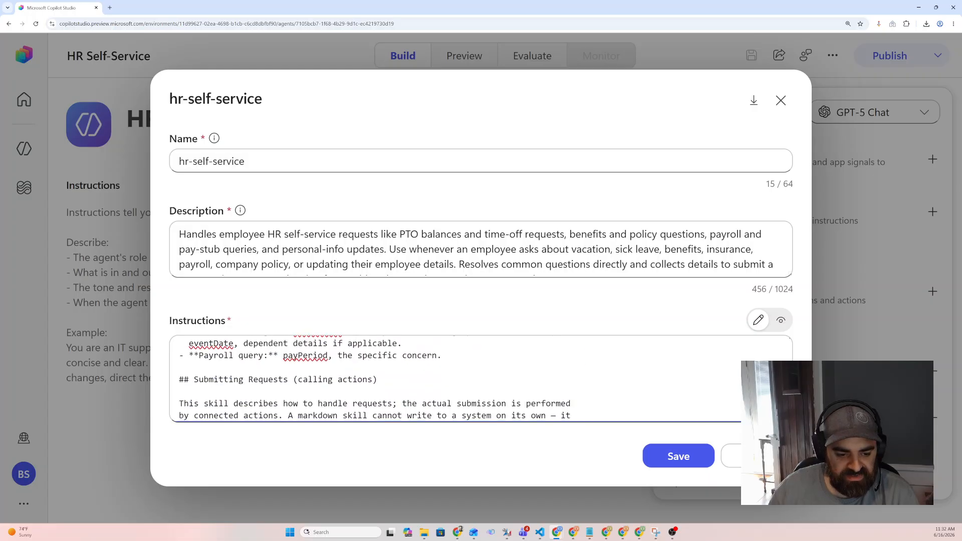
double_click(355, 379)
scroll(355, 379, "down", 1)
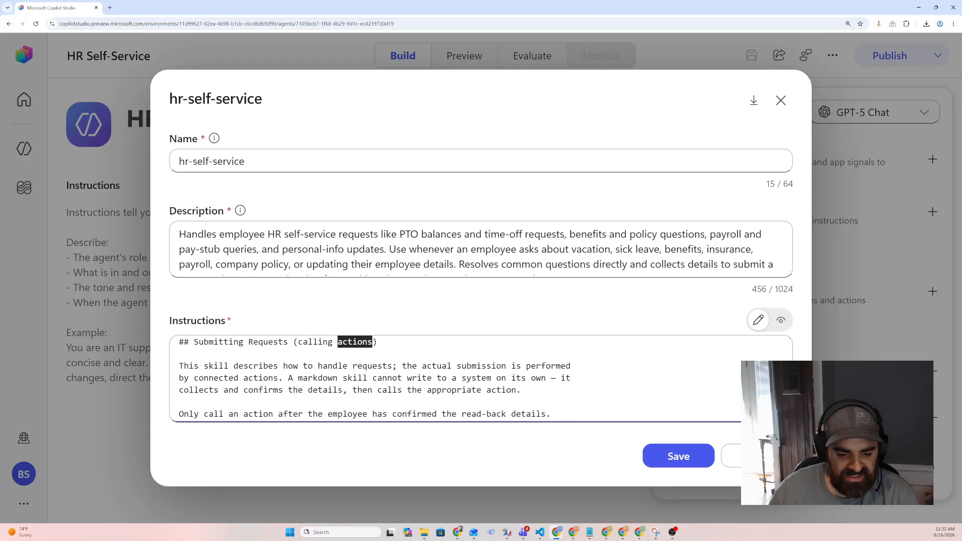
scroll(456, 379, "down", 2)
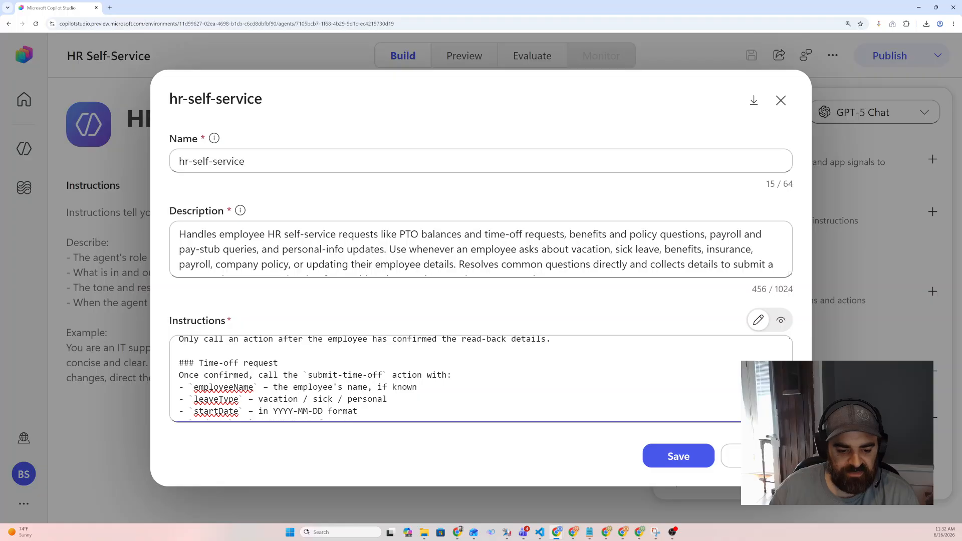
left_click_drag(308, 375, 382, 375)
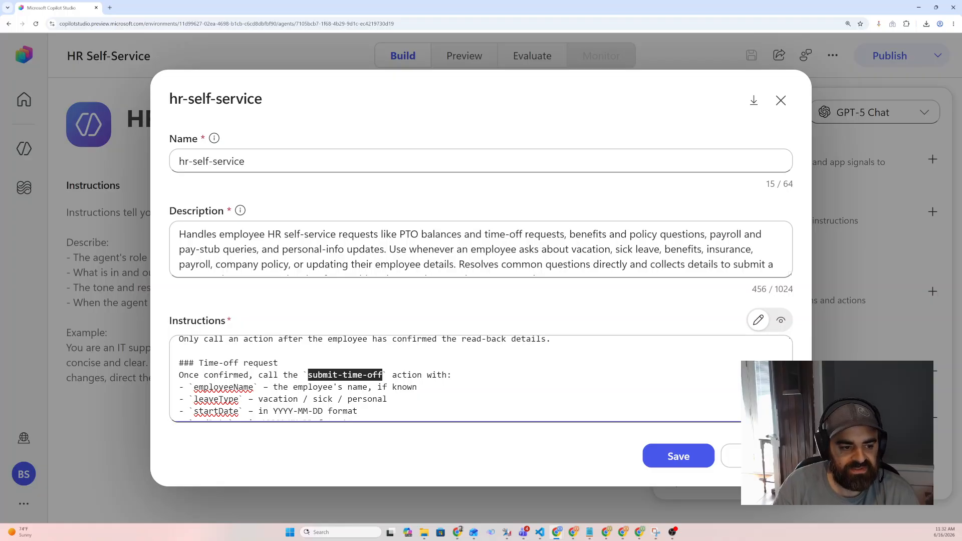
type("Submit PTO")
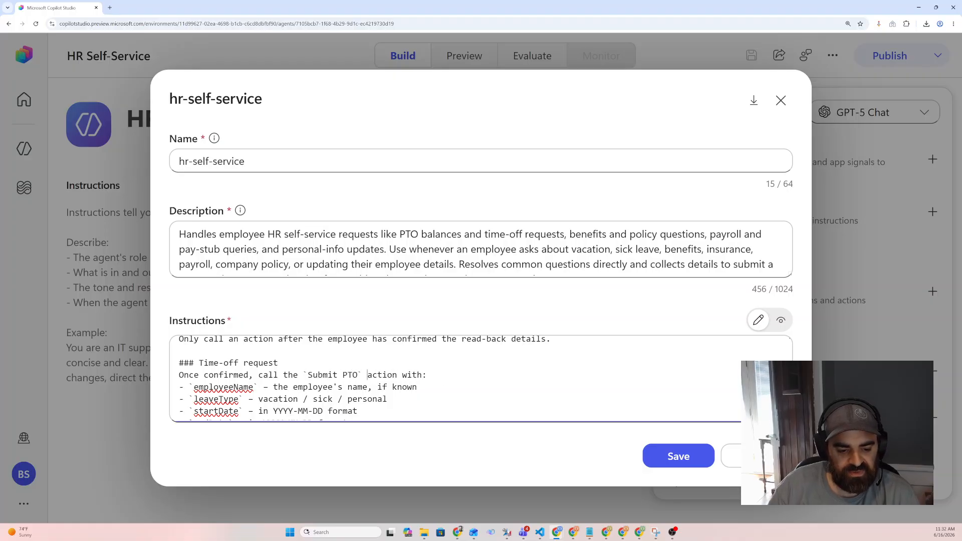
key("Delete")
key("Delete")
key("Delete")
key("Delete")
key("Delete")
key("Delete")
type("wo")
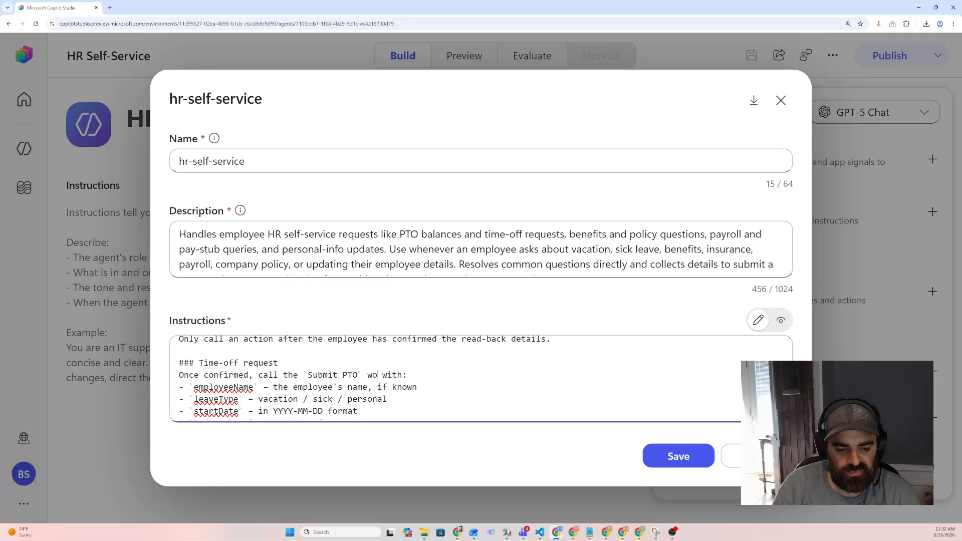
type("rkflow")
Remove the leaveType, endDate, duration and note parameters from the time-off request list, keeping employeeName and startDate, and save the skill
scroll(451, 379, "down", 1)
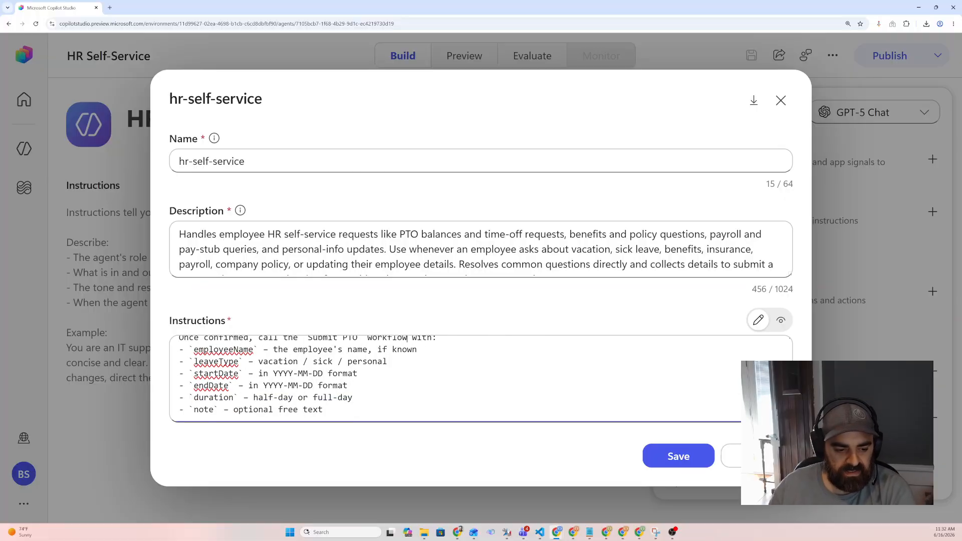
scroll(451, 378, "down", 1)
scroll(451, 379, "up", 2)
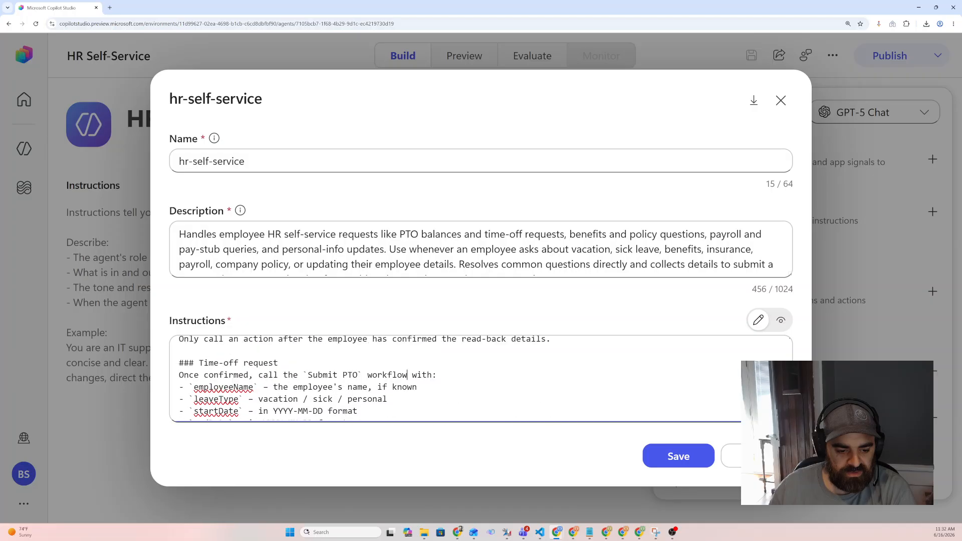
scroll(451, 378, "down", 1)
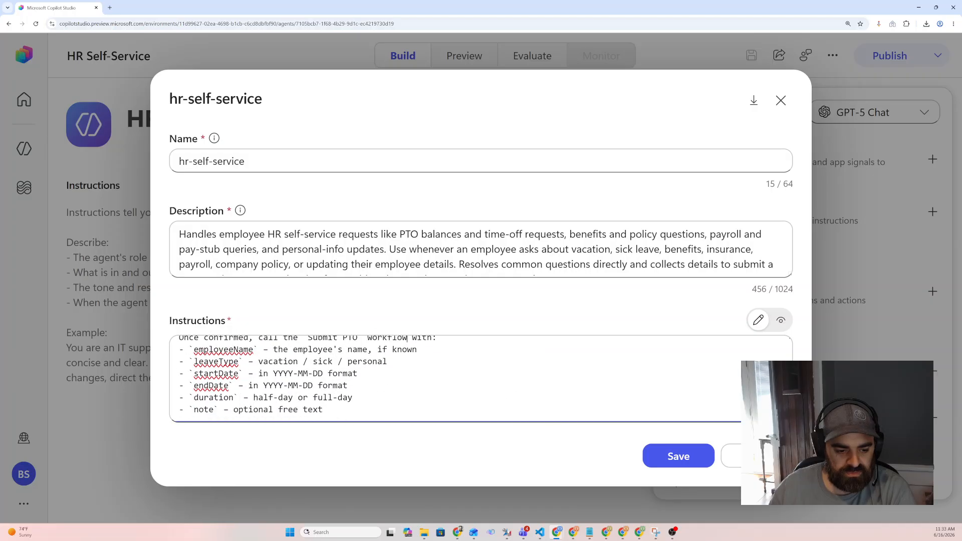
left_click_drag(323, 410, 254, 386)
left_click(388, 361)
left_click_drag(388, 361, 179, 361)
key("BackSpace")
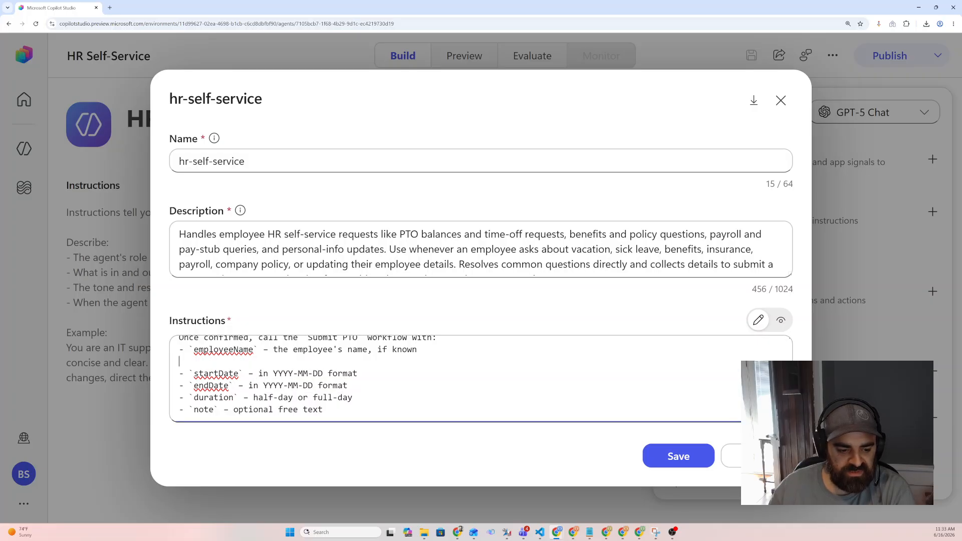
key("BackSpace")
left_click_drag(324, 398, 178, 373)
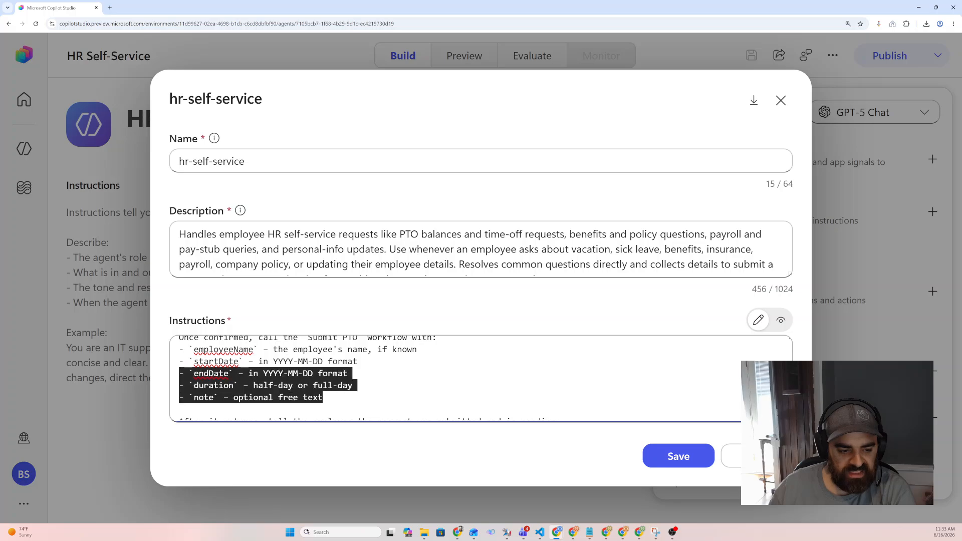
key("BackSpace")
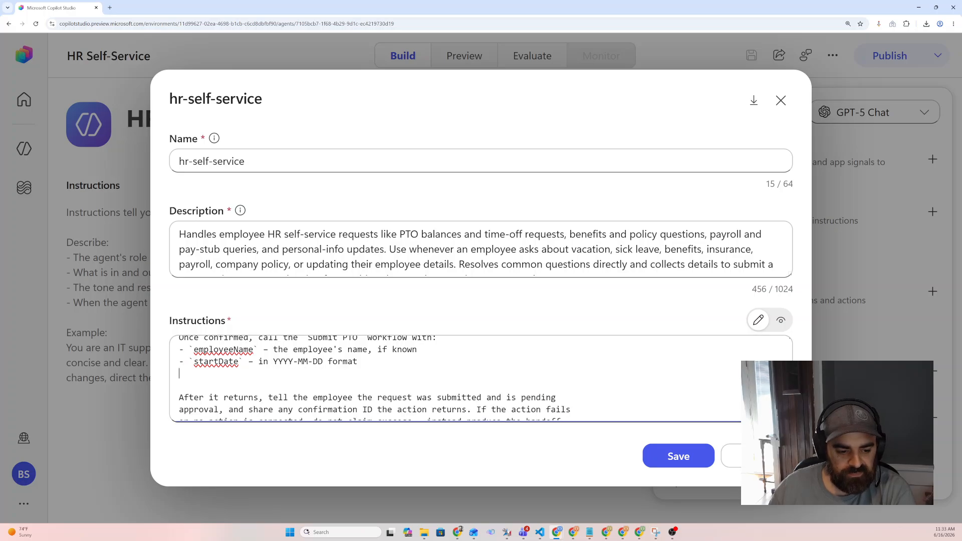
key("Delete")
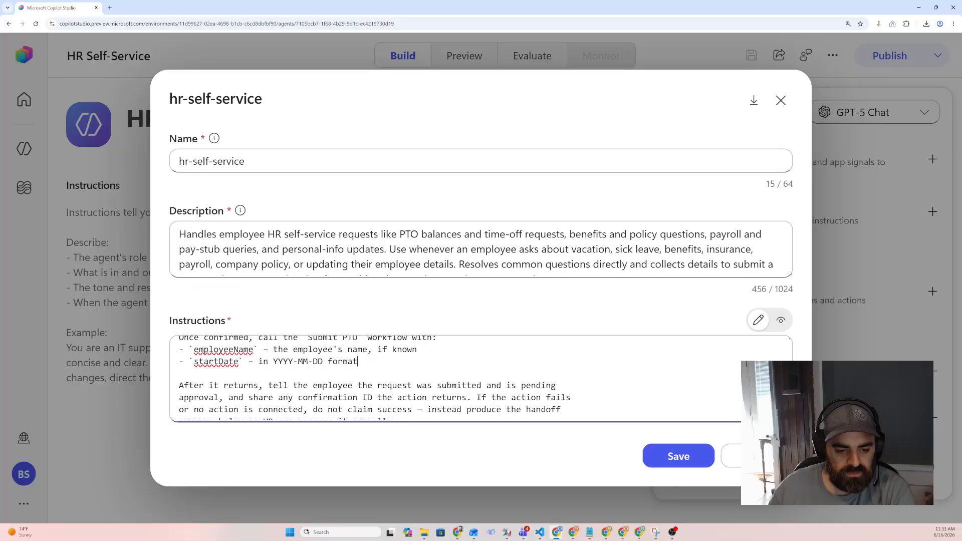
left_click(677, 457)
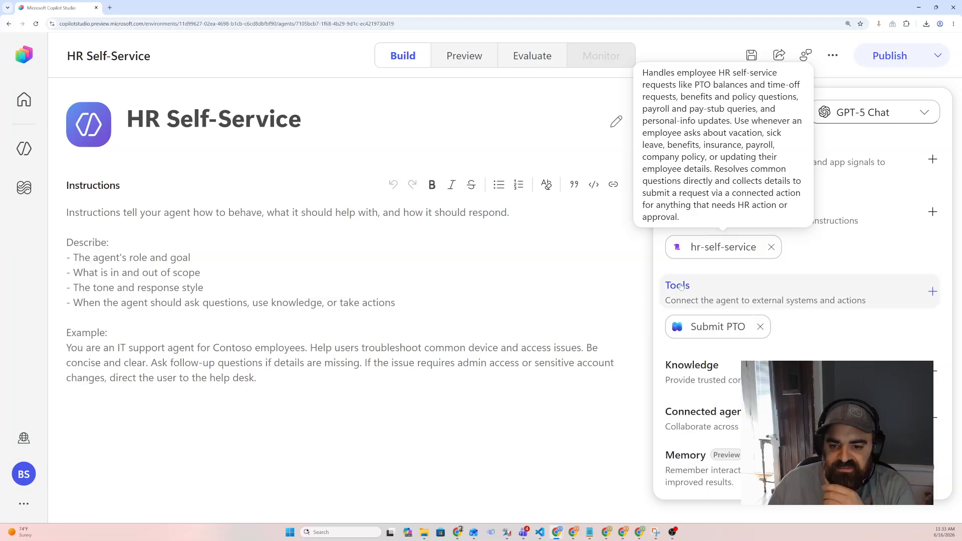
Open the Submit PTO workflow in the flow editor and switch it to vertical layout
left_click(724, 328)
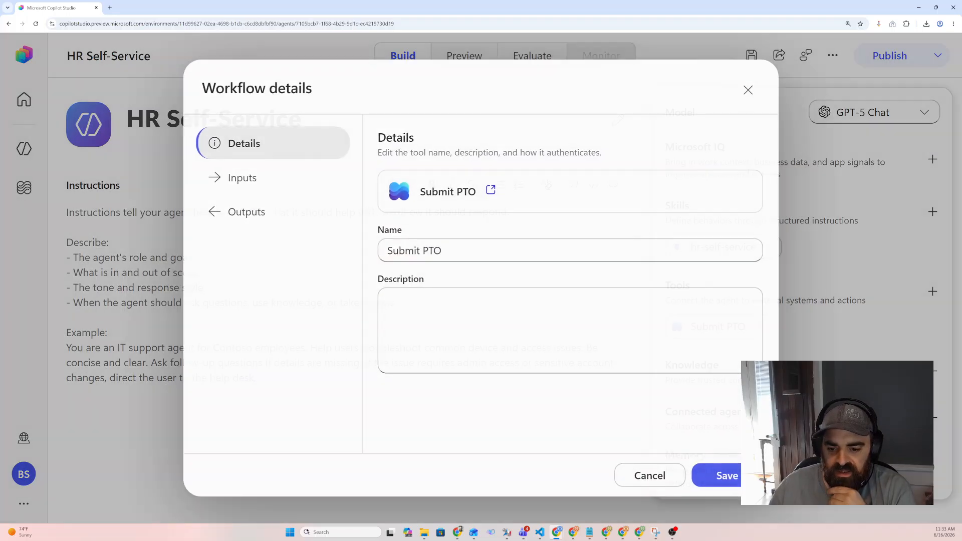
left_click(491, 190)
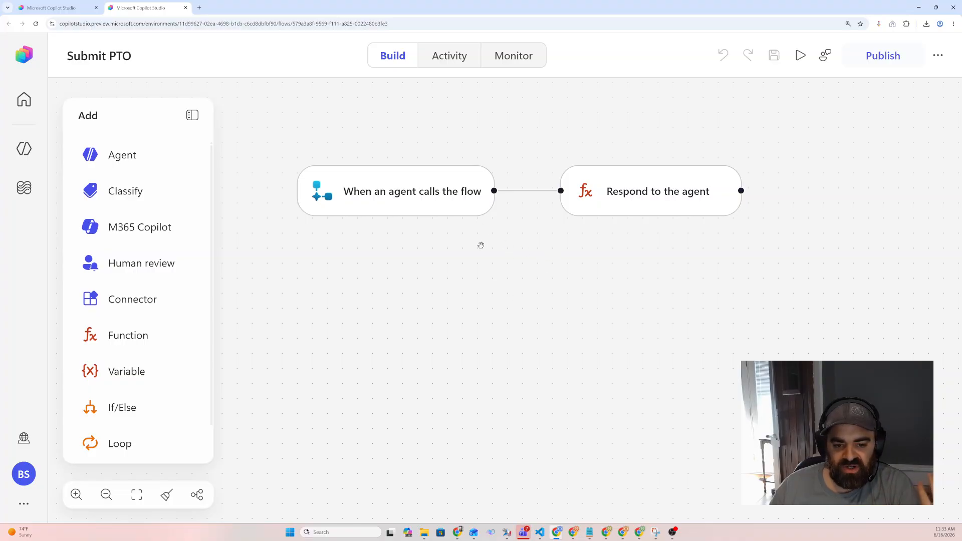
left_click(197, 495)
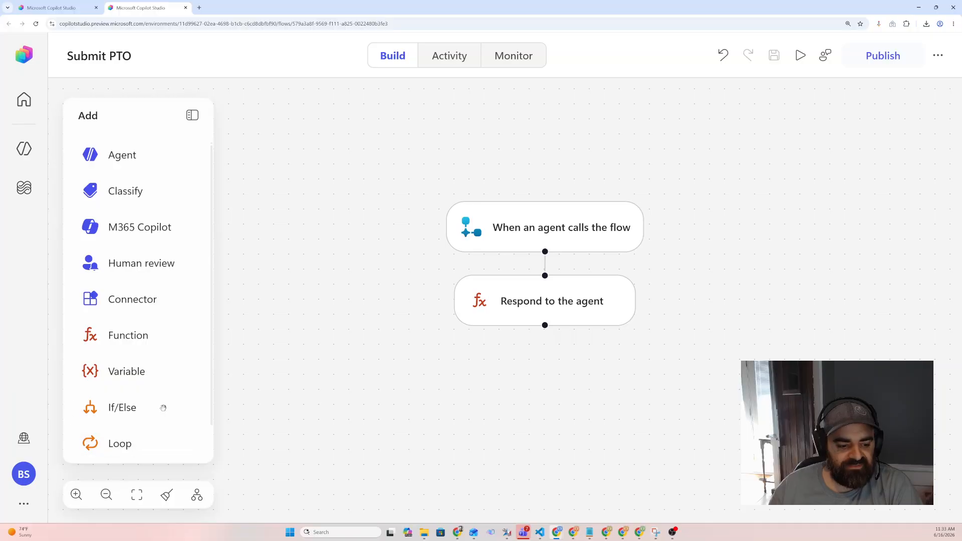
scroll(85, 299, "down", 1)
scroll(120, 350, "down", 2)
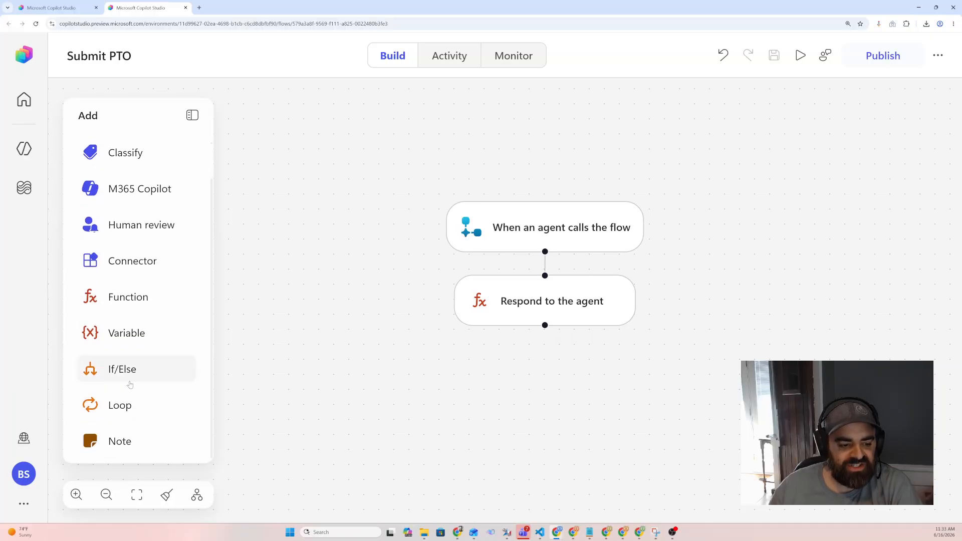
scroll(157, 399, "up", 2)
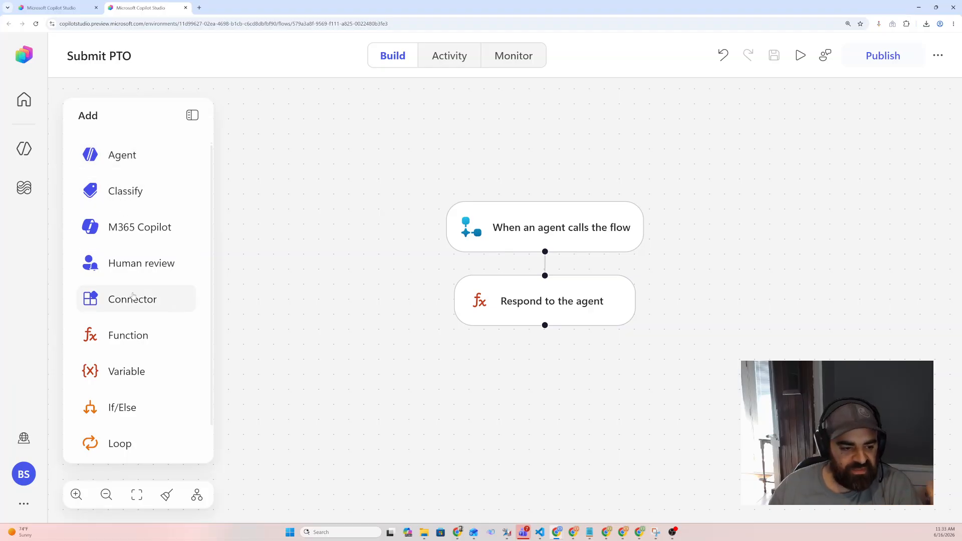
left_click(137, 339)
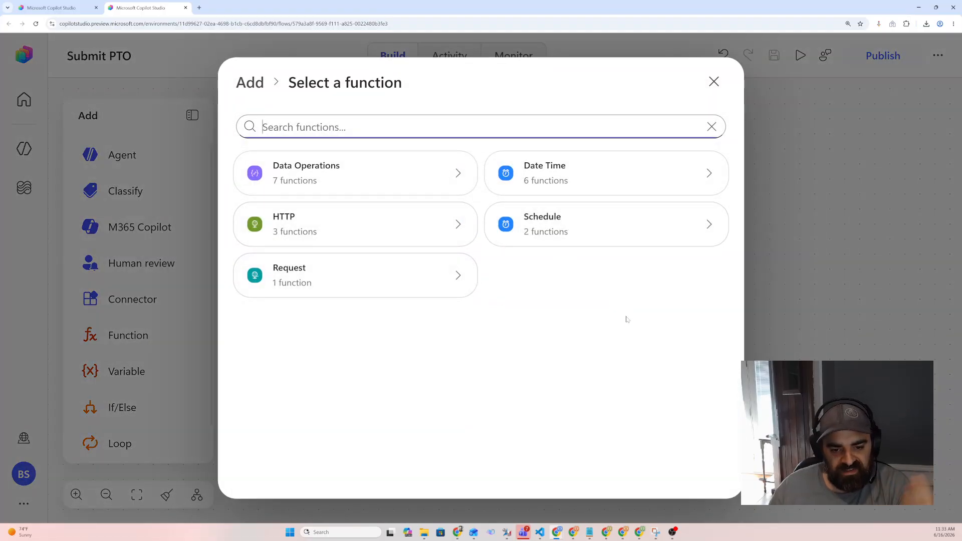
left_click(713, 83)
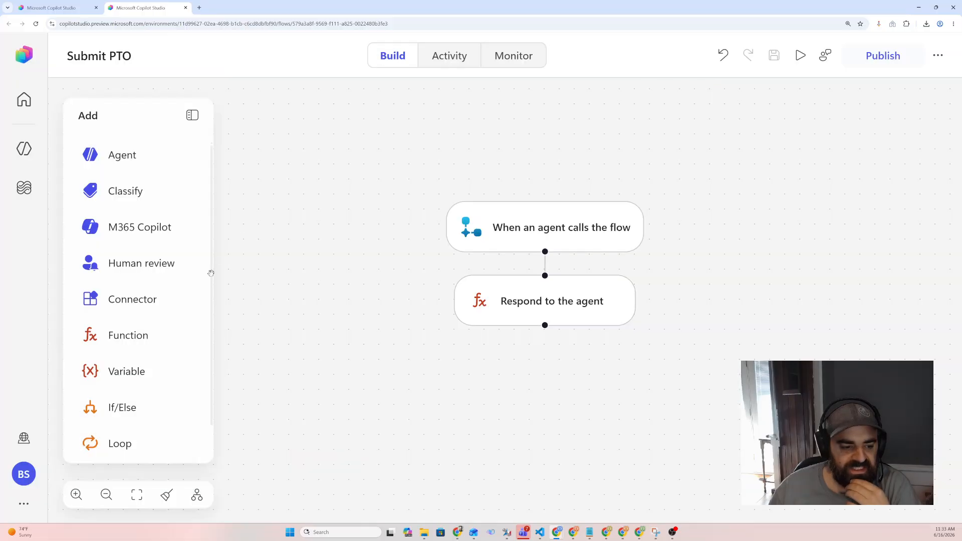
left_click(143, 306)
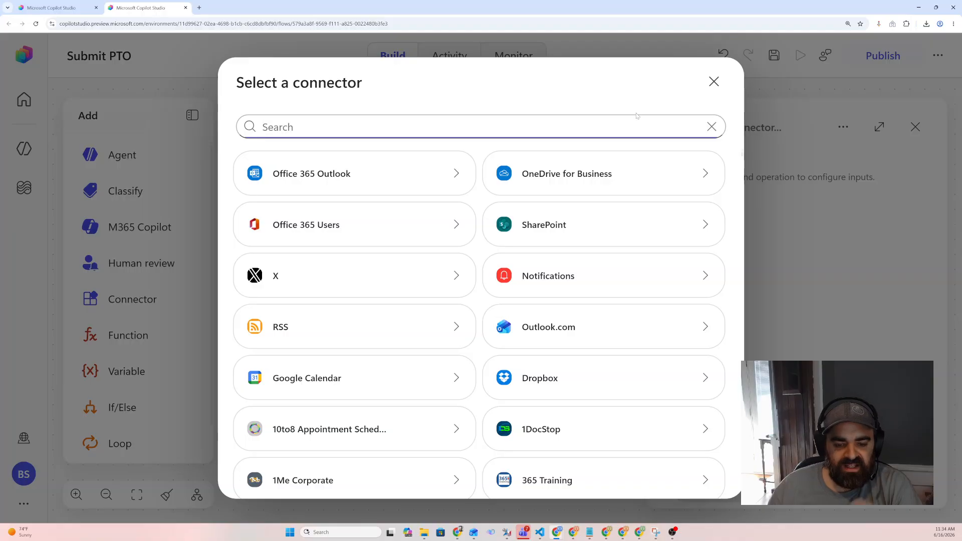
left_click(713, 82)
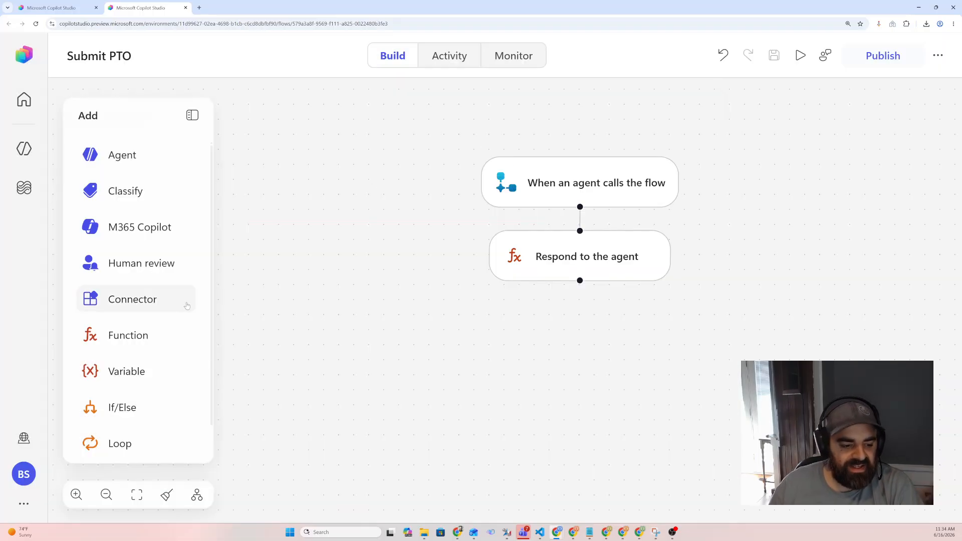
Try adding a Variable step with an Initialize Variable entry to the flow
left_click(133, 381)
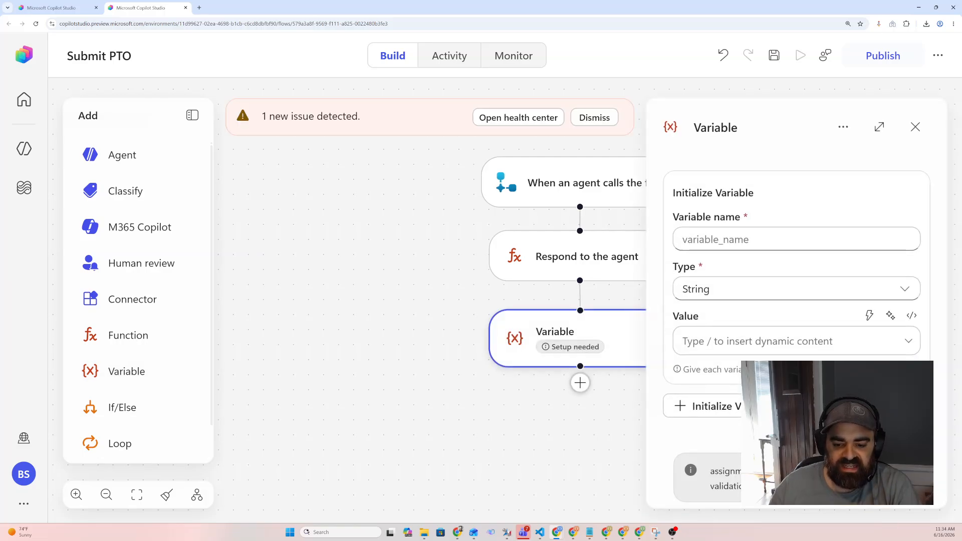
left_click(711, 406)
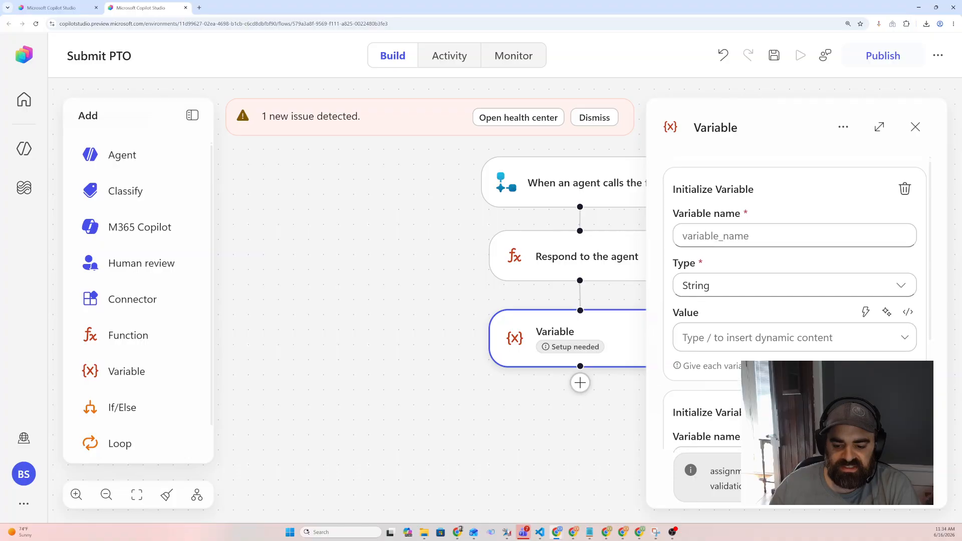
scroll(711, 406, "down", 4)
left_click(711, 425)
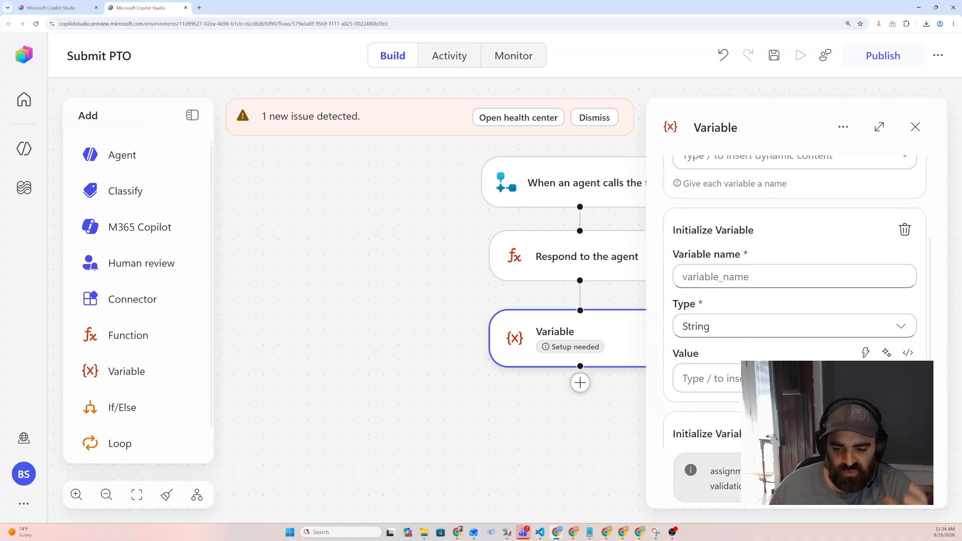
scroll(908, 197, "up", 4)
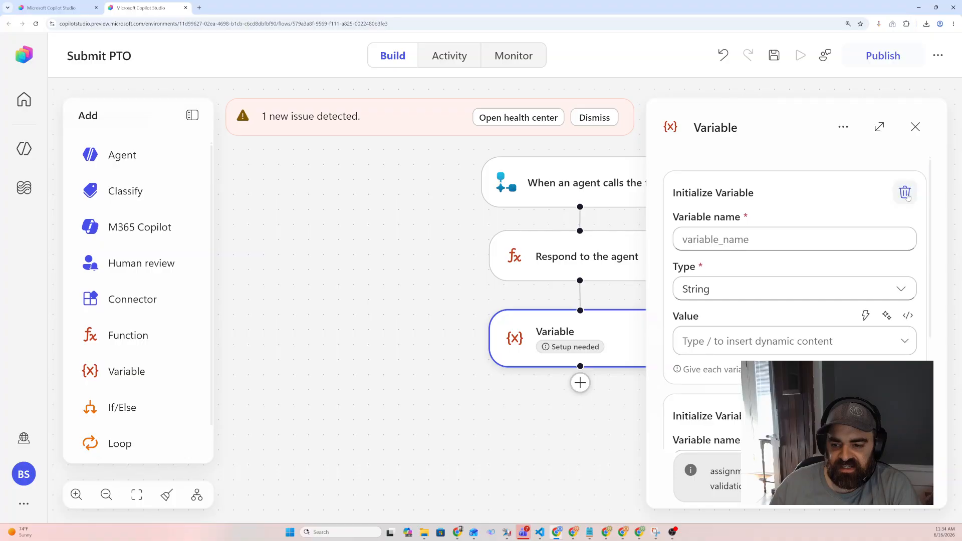
left_click(907, 195)
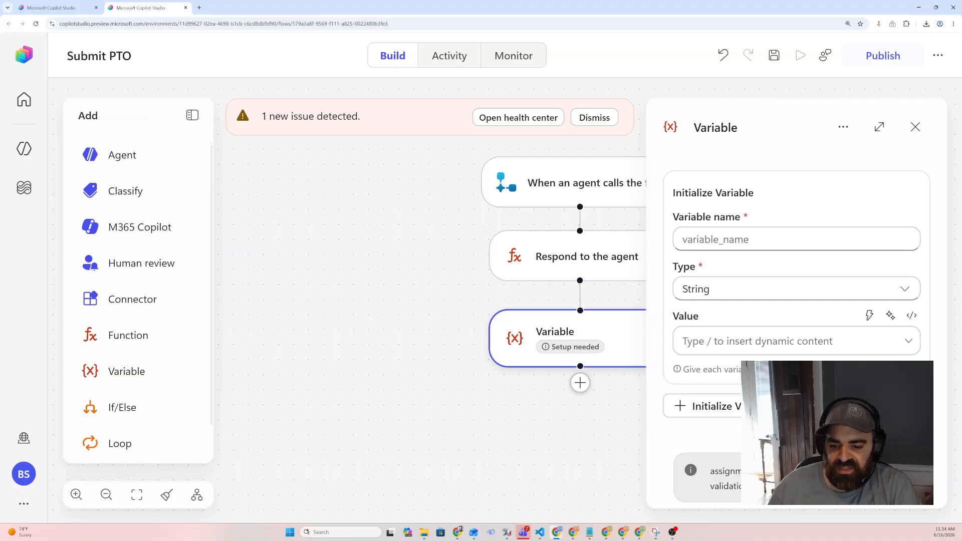
left_click(915, 127)
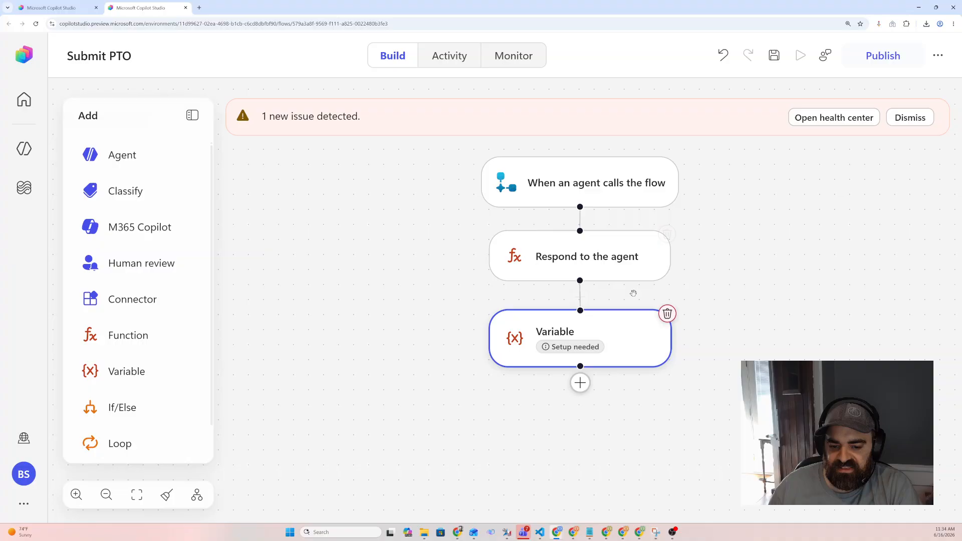
left_click(665, 315)
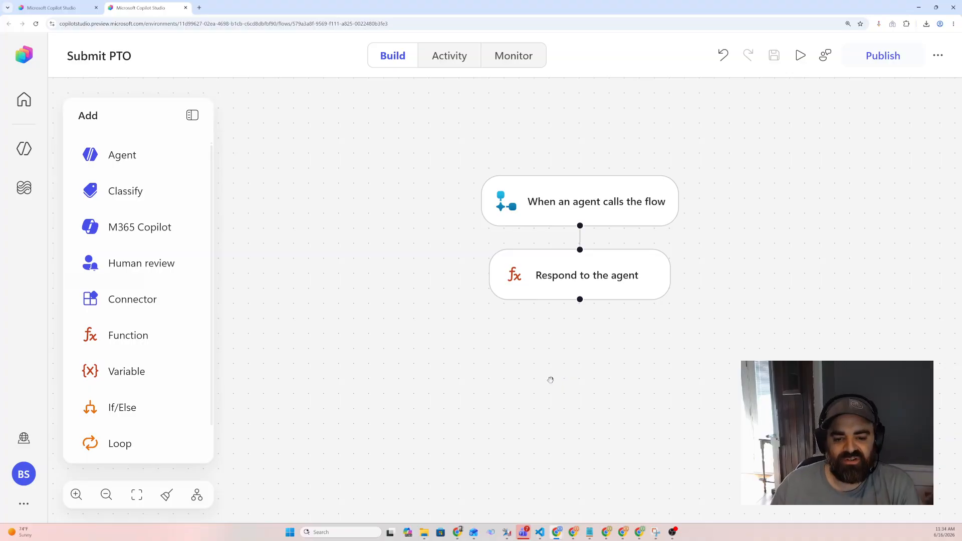
Try placing a sticky note on the canvas beside the flow
left_click_drag(556, 389, 531, 375)
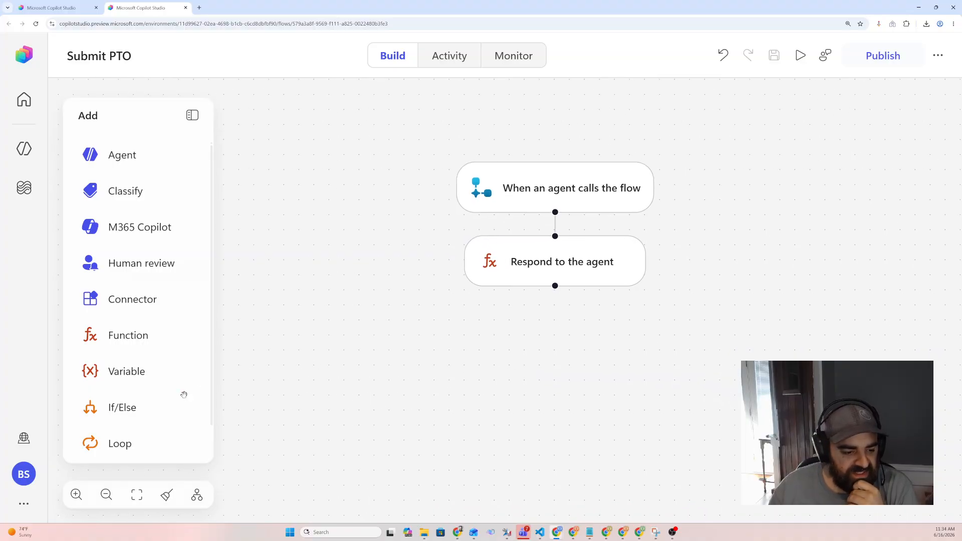
scroll(184, 401, "down", 1)
left_click_drag(150, 441, 308, 158)
left_click_drag(333, 347, 389, 350)
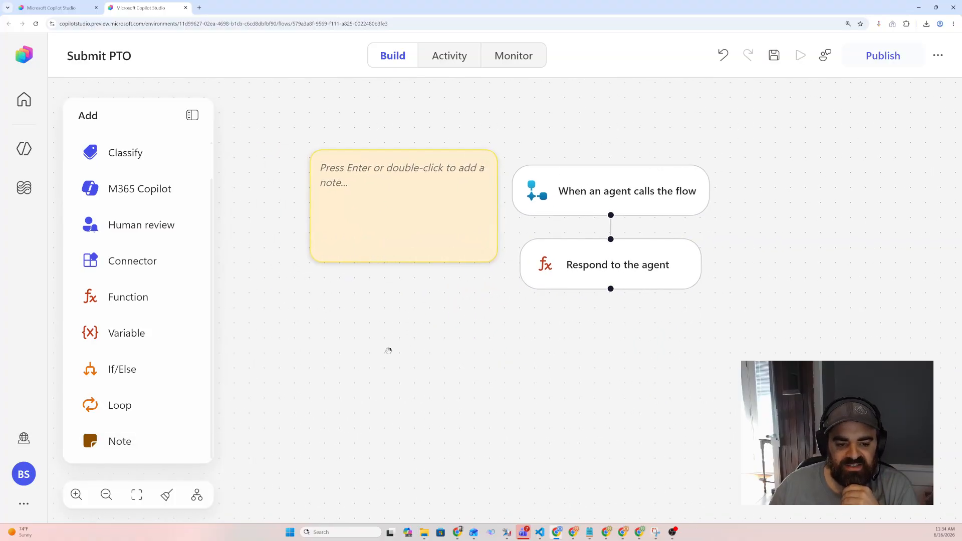
left_click_drag(409, 162, 339, 169)
double_click(318, 195)
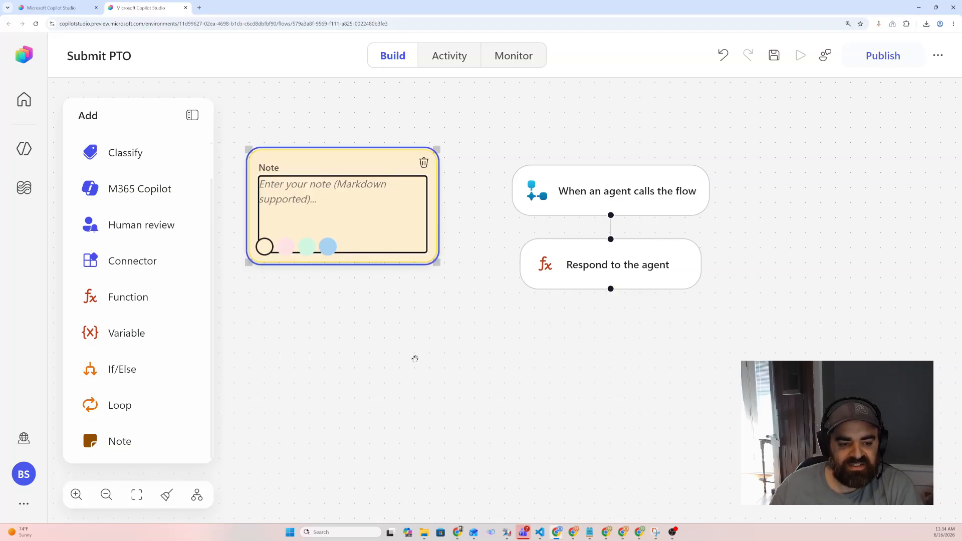
left_click(441, 369)
left_click_drag(384, 150, 367, 189)
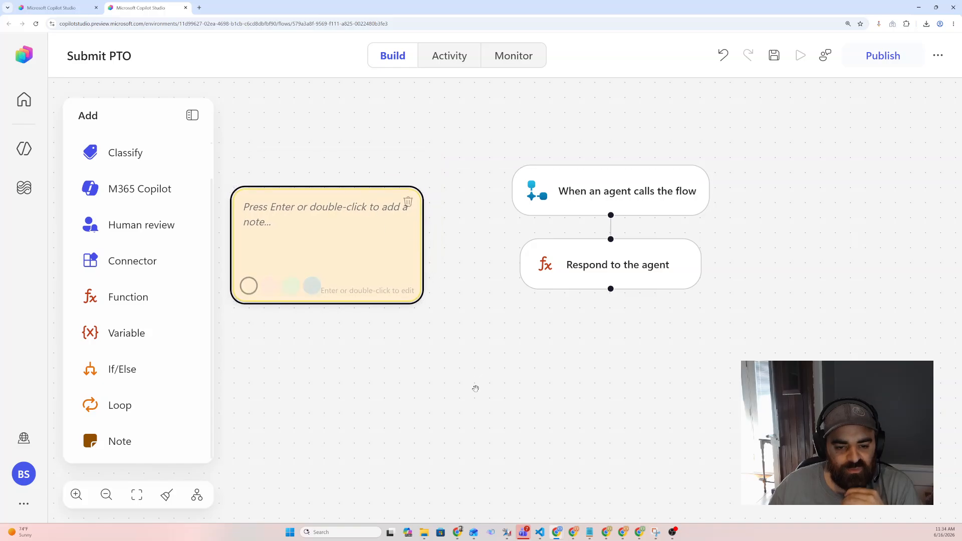
left_click(408, 201)
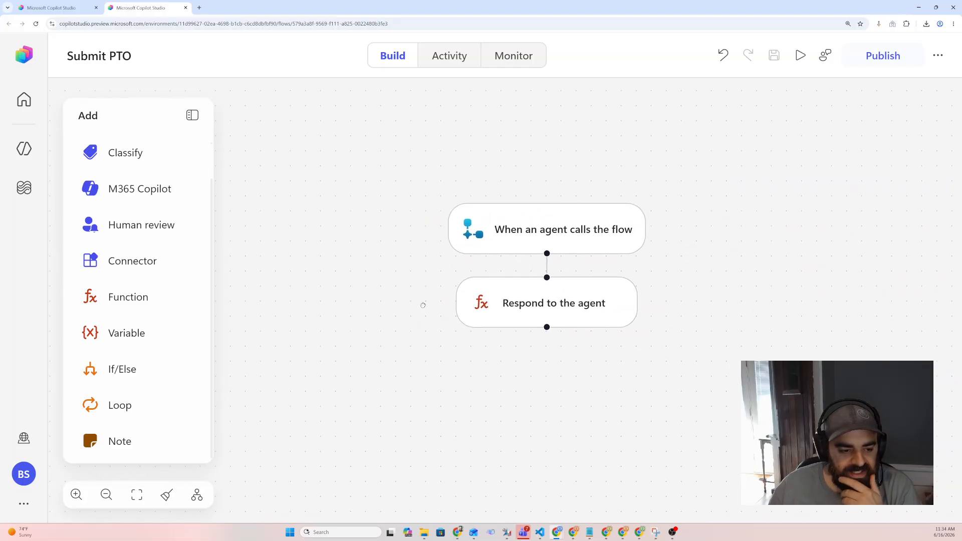
Add a text input named employeeName to the When an agent calls the flow trigger
left_click(525, 250)
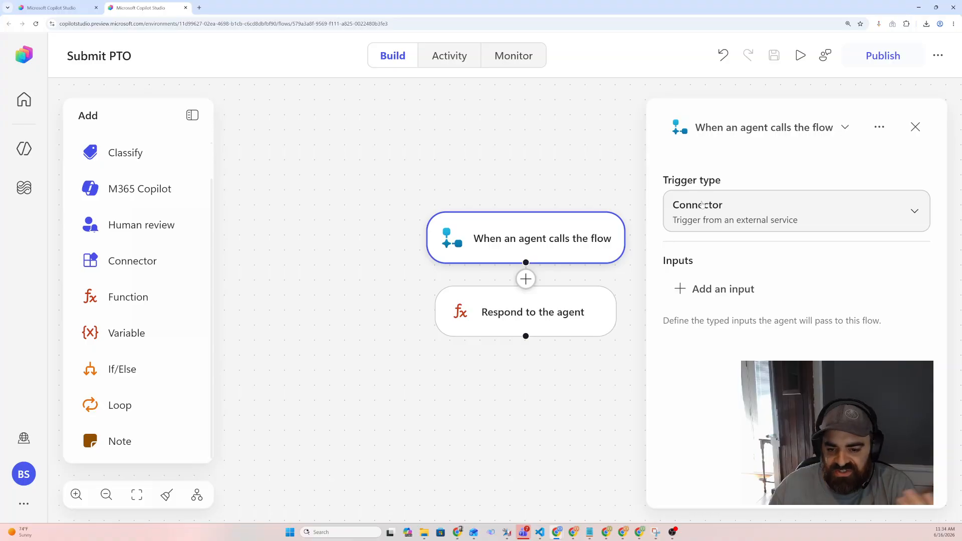
left_click(717, 291)
left_click(698, 335)
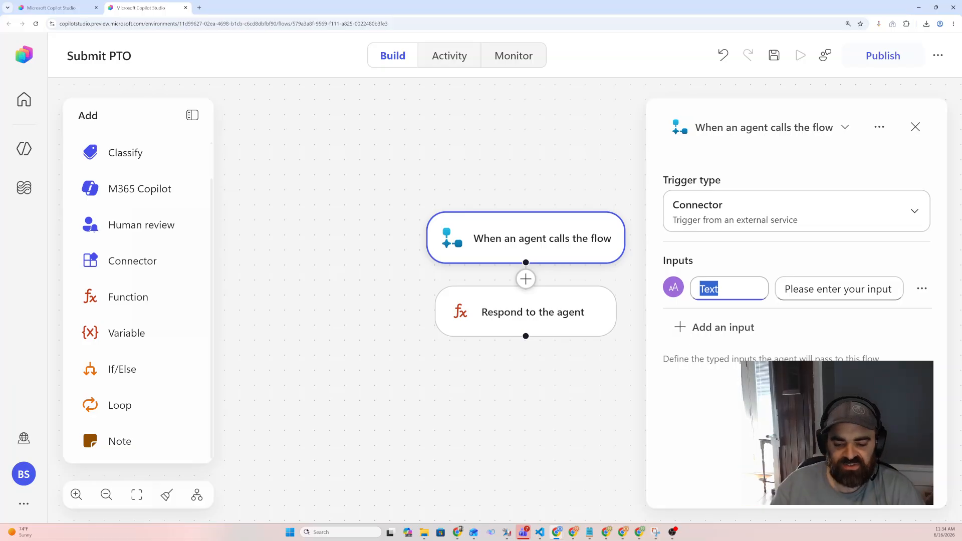
type("employ")
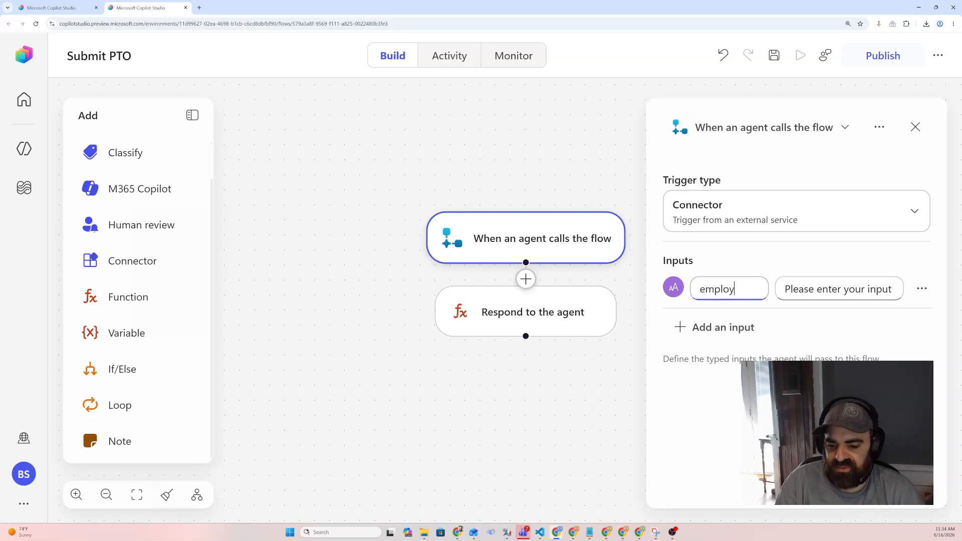
type("eeName")
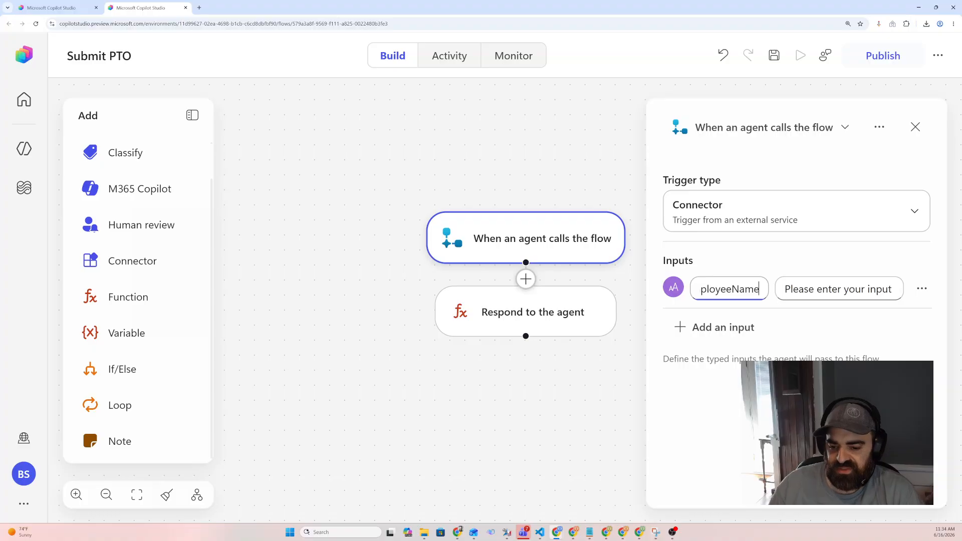
Add a date input named startDate to the trigger and close its panel
left_click(721, 327)
left_click(803, 373)
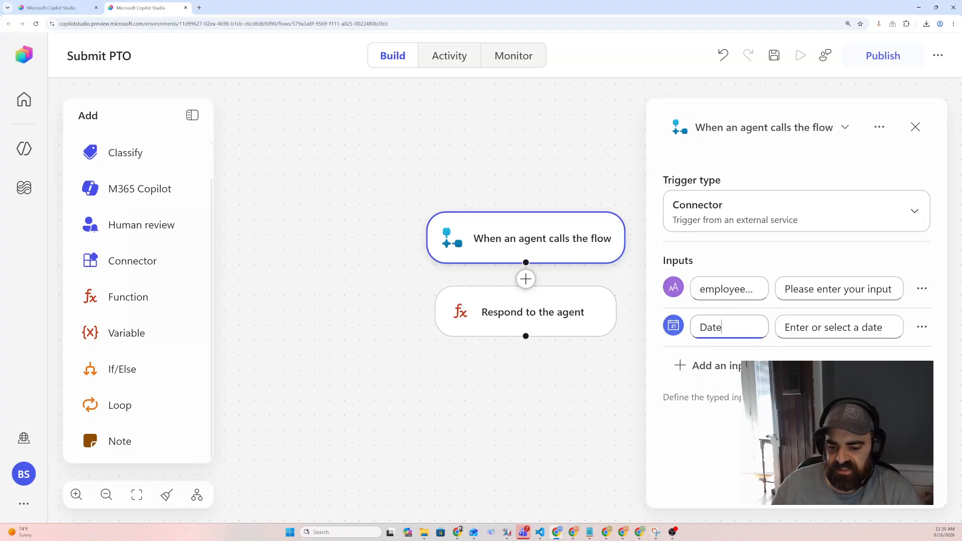
type("startD")
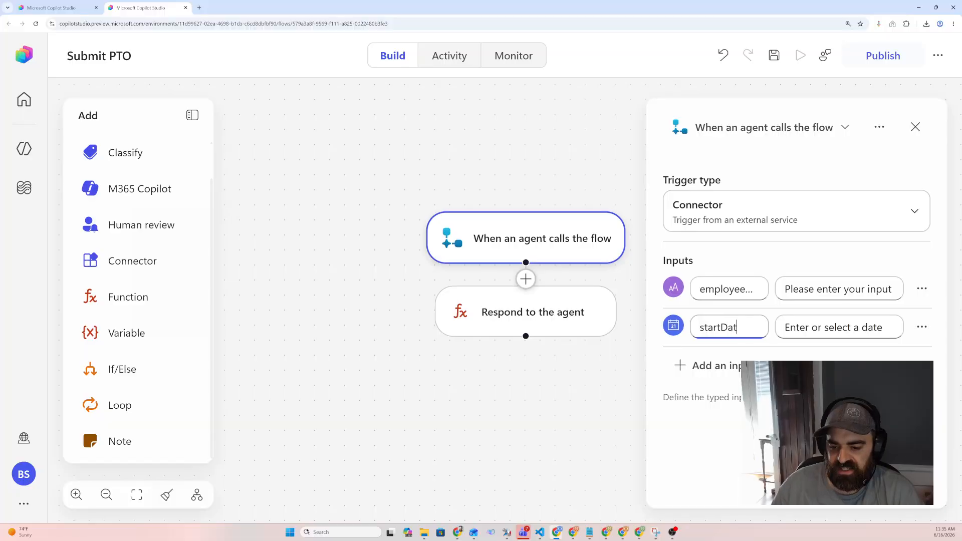
type("ate")
left_click_drag(600, 372, 602, 374)
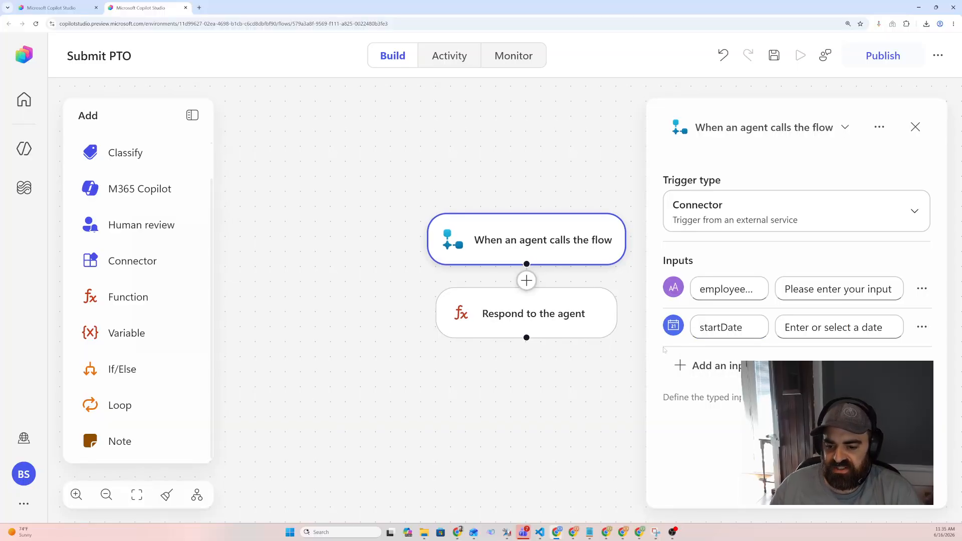
left_click(925, 133)
Move the Respond to the agent step further down below the trigger
left_click(556, 329)
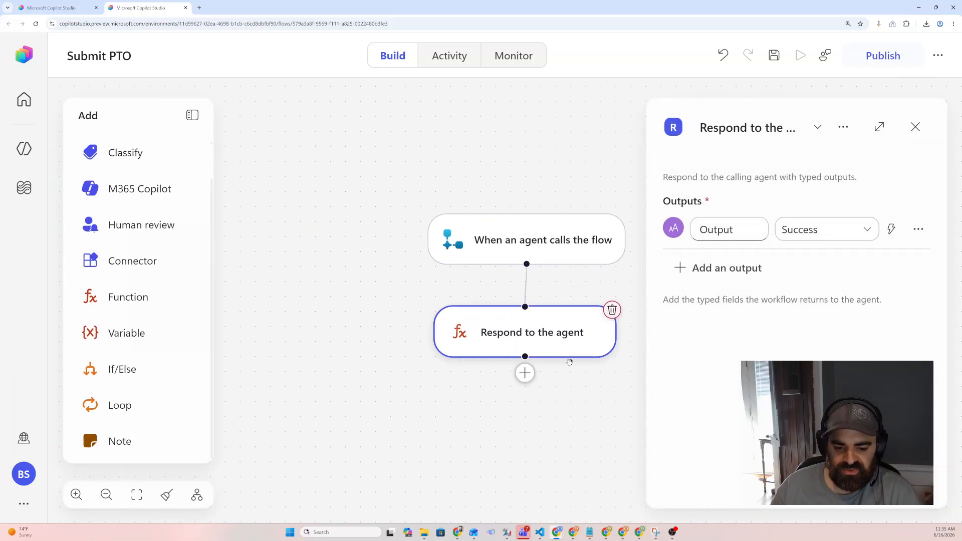
left_click(593, 419)
left_click_drag(581, 339, 571, 398)
left_click(584, 430)
left_click(580, 423)
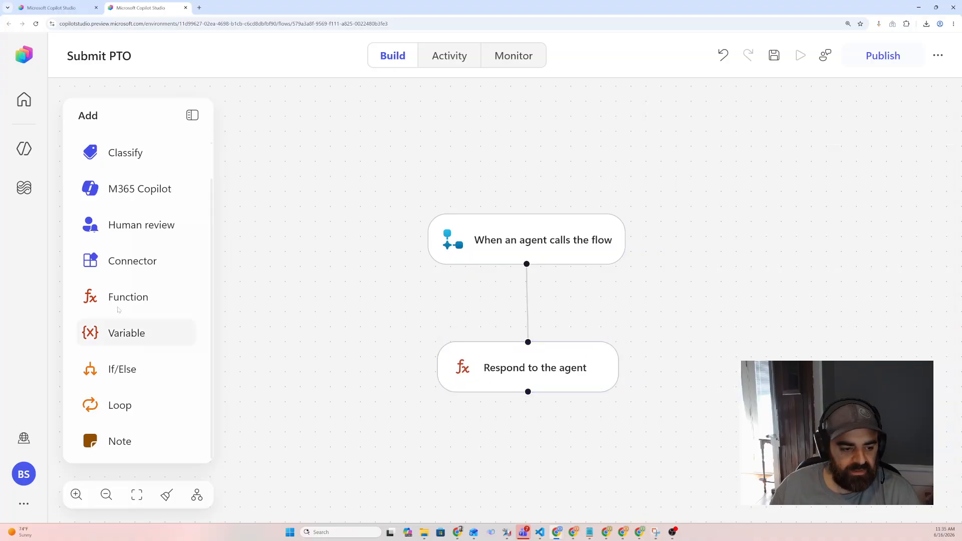
Try inserting a Compose data operation between the trigger and the response step
left_click(139, 298)
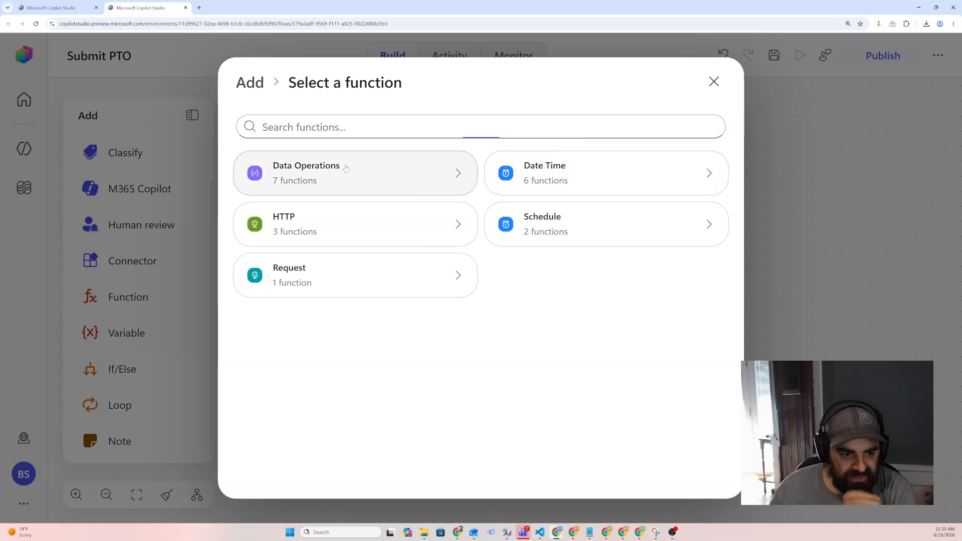
left_click(320, 173)
left_click(311, 177)
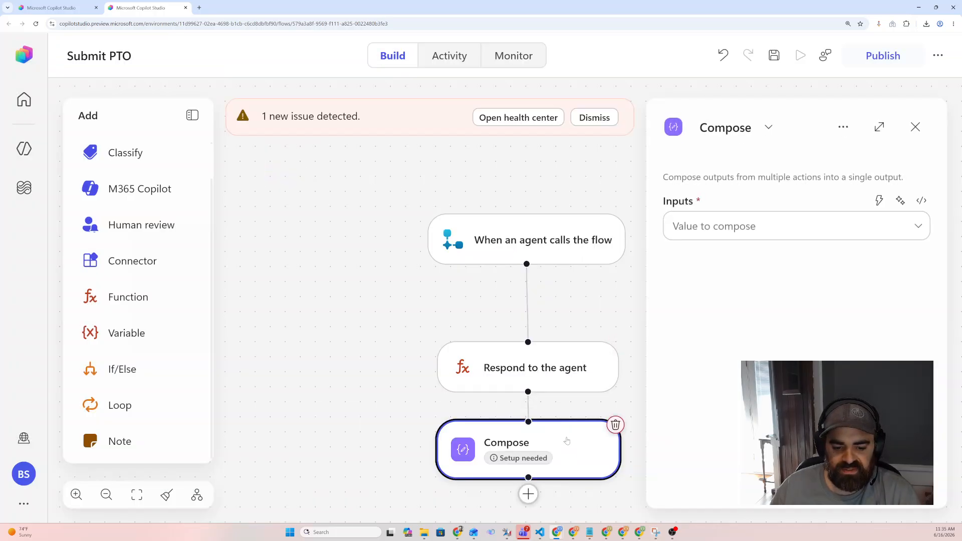
left_click_drag(564, 440, 561, 295)
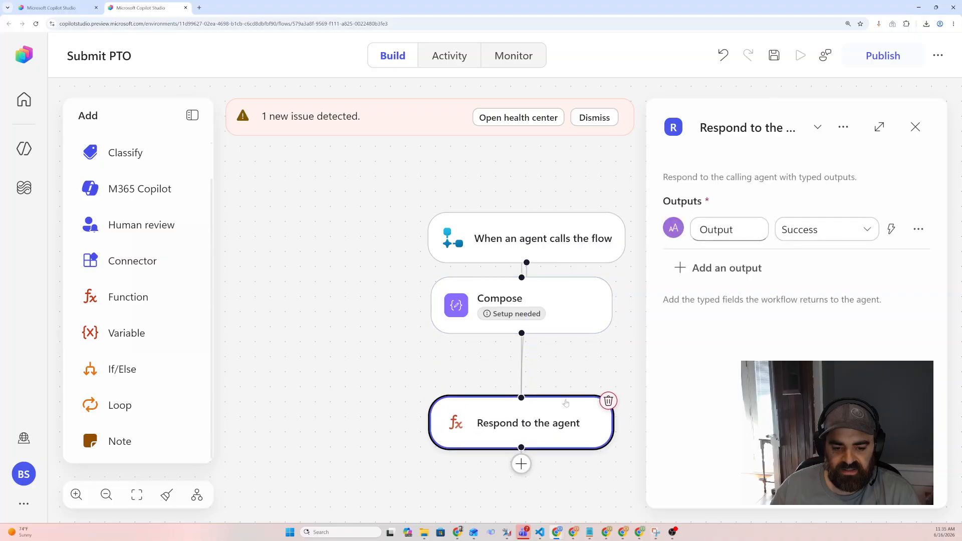
left_click(595, 317)
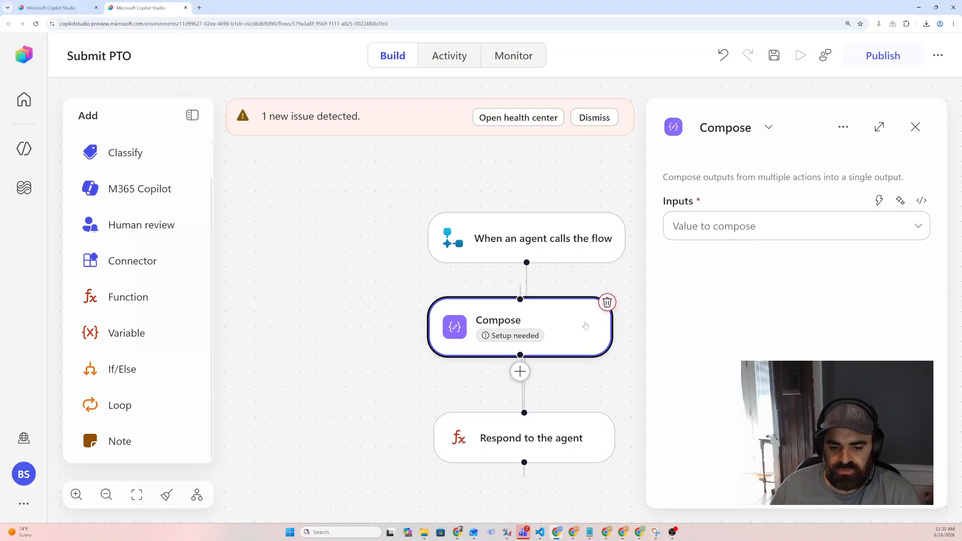
left_click_drag(585, 326, 372, 362)
left_click(474, 442)
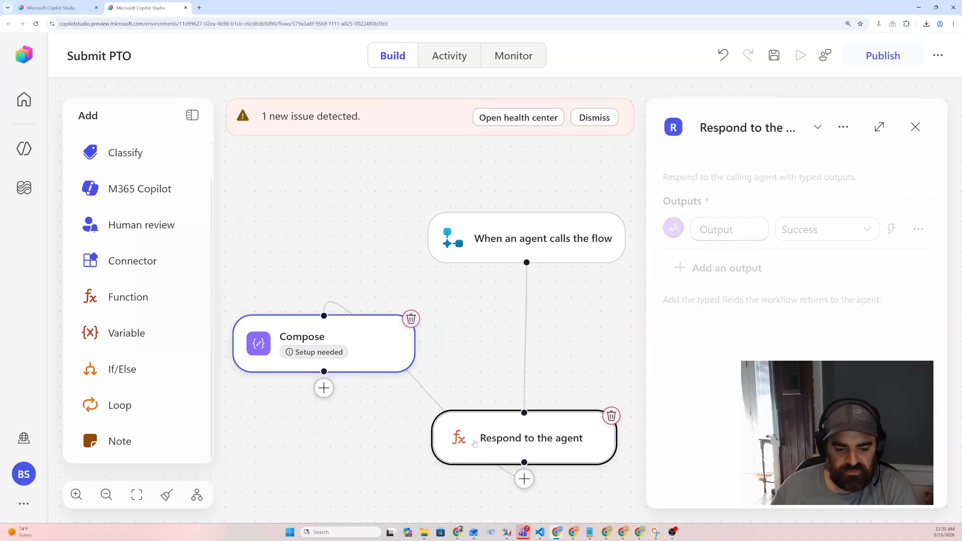
left_click_drag(474, 443, 471, 476)
left_click_drag(595, 349, 590, 290)
left_click(364, 284)
key("Delete")
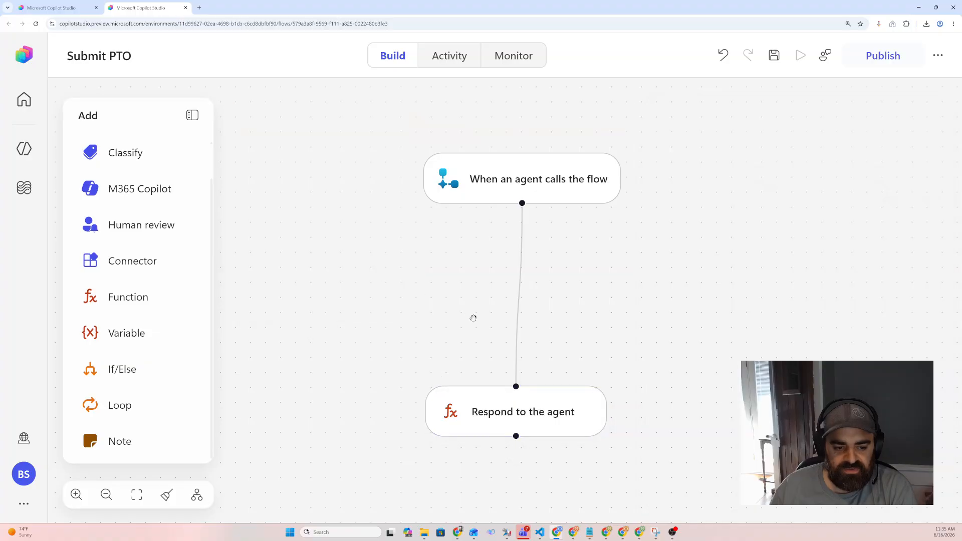
Retry adding a Compose action directly after the trigger, then remove it
left_click_drag(493, 412, 501, 426)
left_click(456, 292)
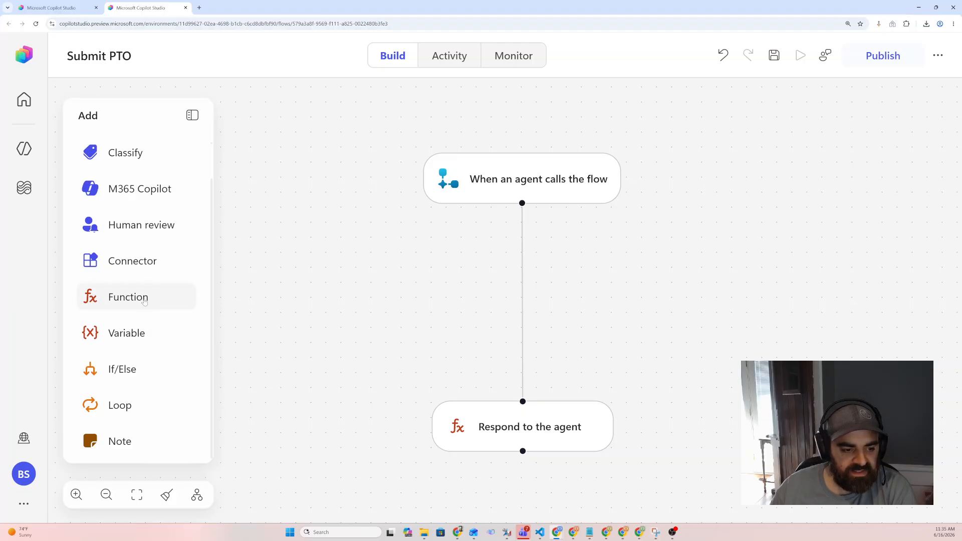
left_click(144, 299)
left_click(296, 171)
left_click(296, 172)
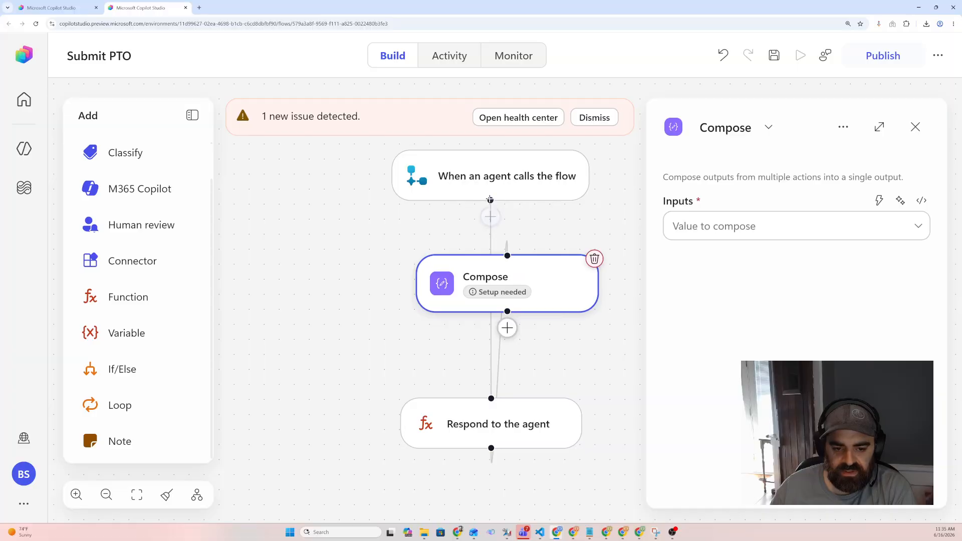
left_click(490, 200)
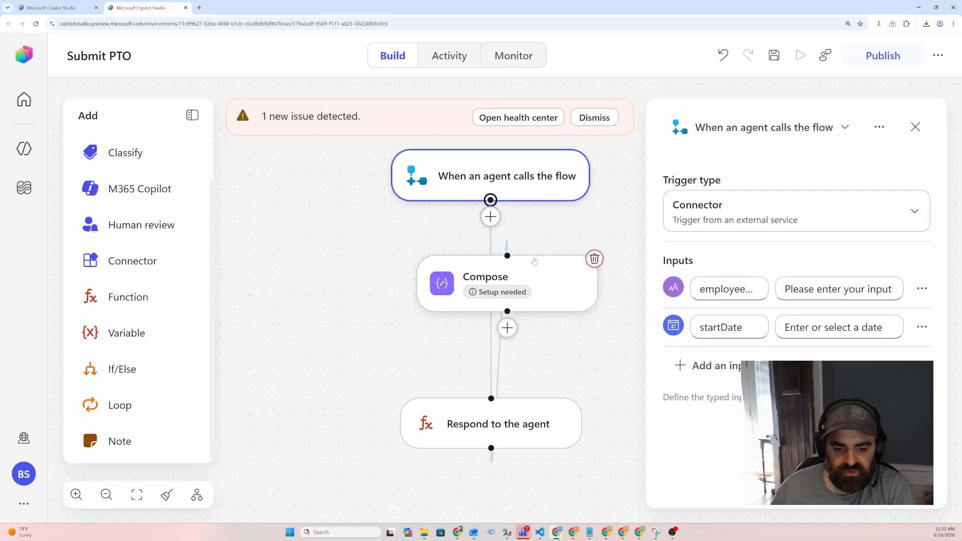
left_click(506, 255)
key("Delete")
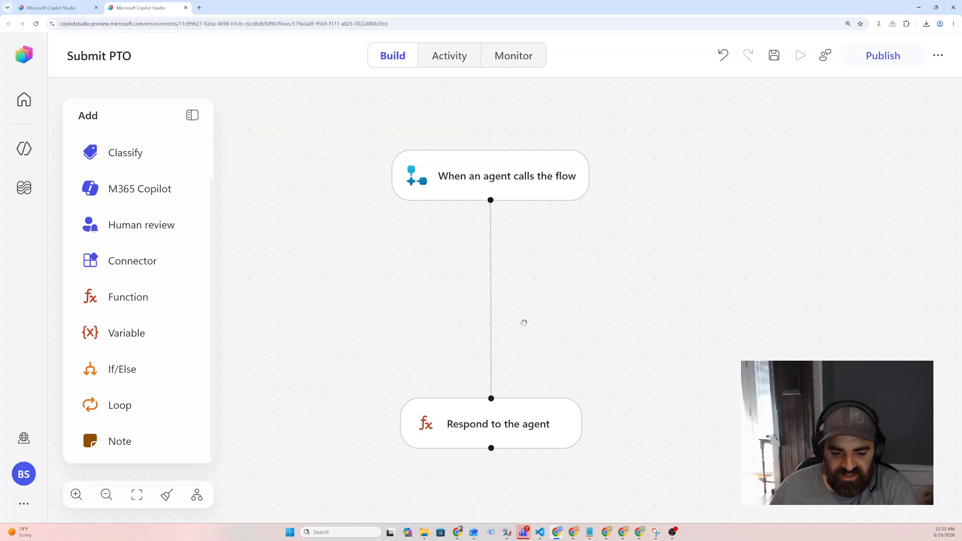
Restore the Compose step and try reconnecting it between the trigger and the Respond to the agent step
key("ctrl+z")
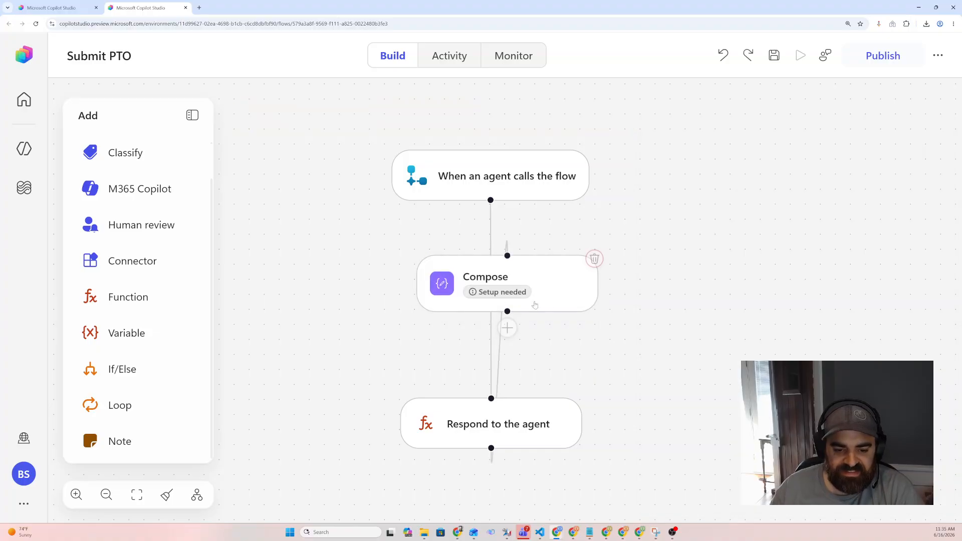
left_click(490, 449)
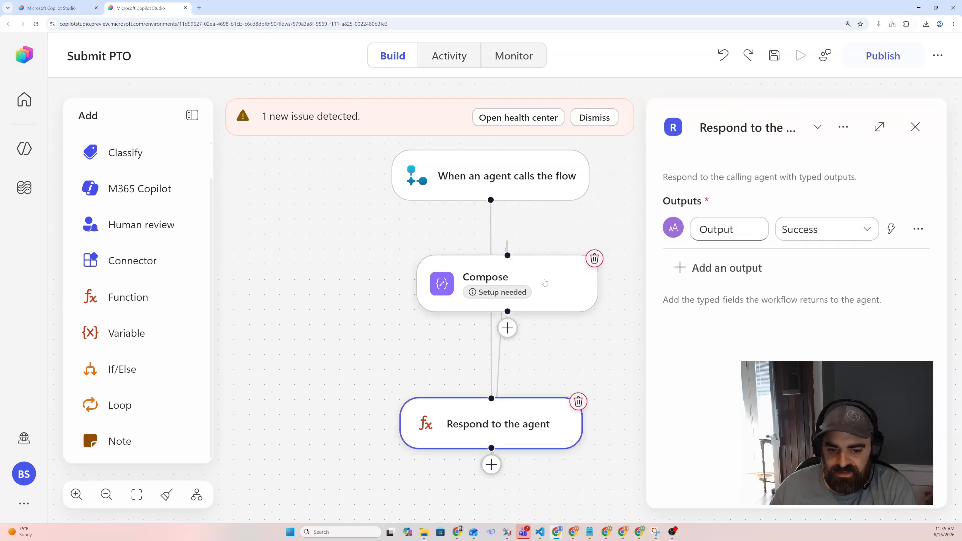
left_click_drag(581, 270, 491, 237)
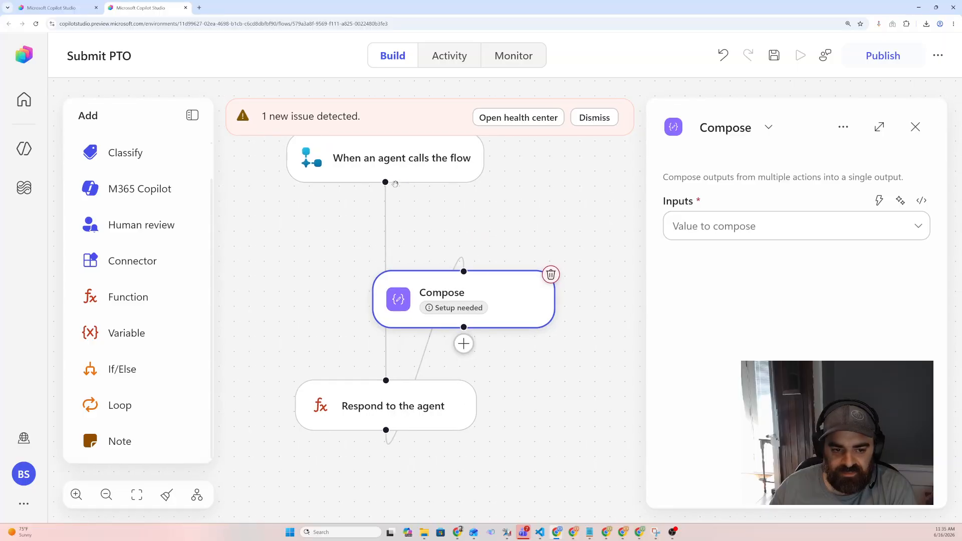
left_click(385, 182)
left_click(387, 388)
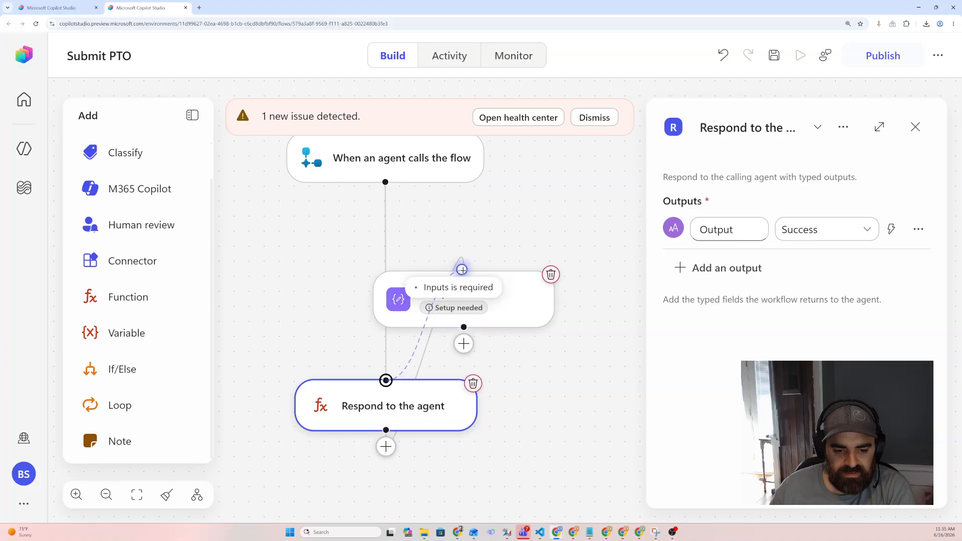
left_click(385, 180)
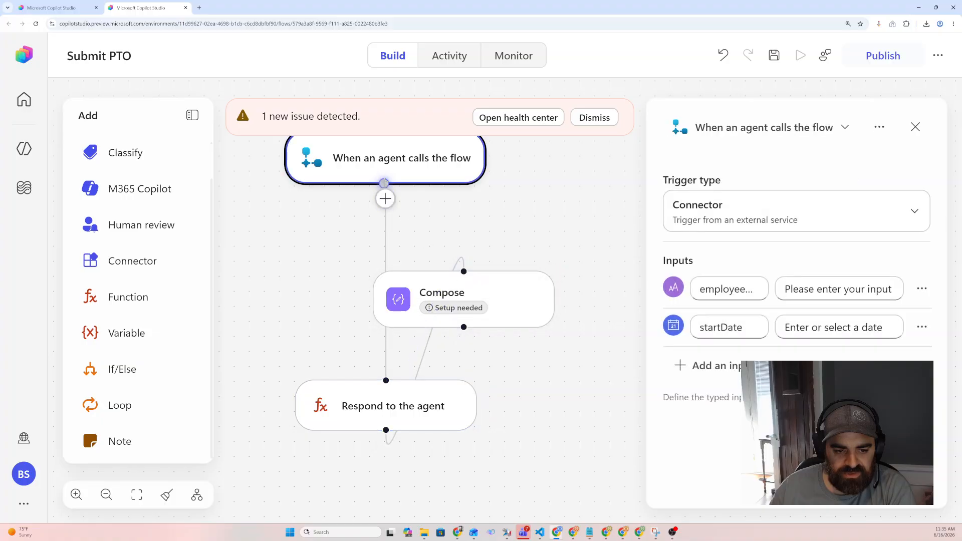
left_click(461, 270)
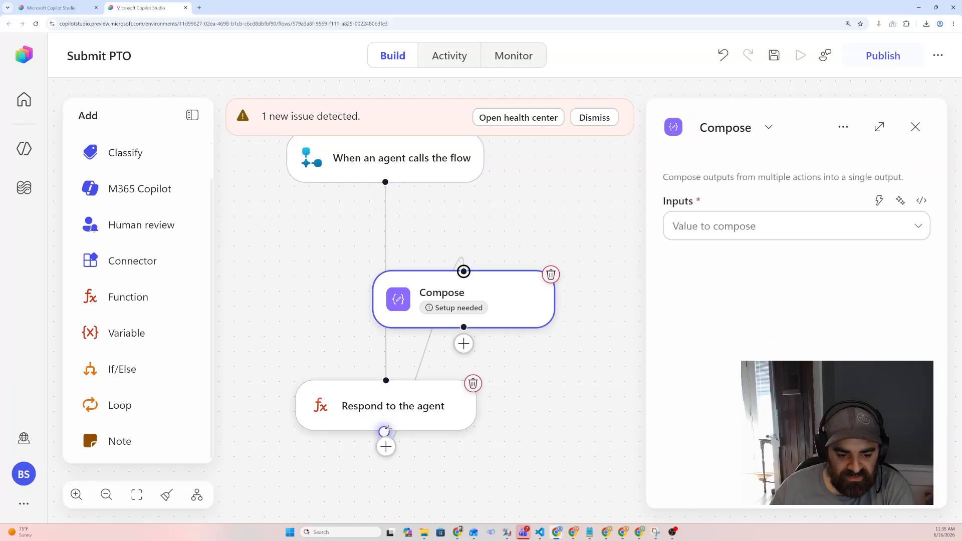
Delete the Respond to the agent step below Compose
left_click(384, 431)
right_click(384, 431)
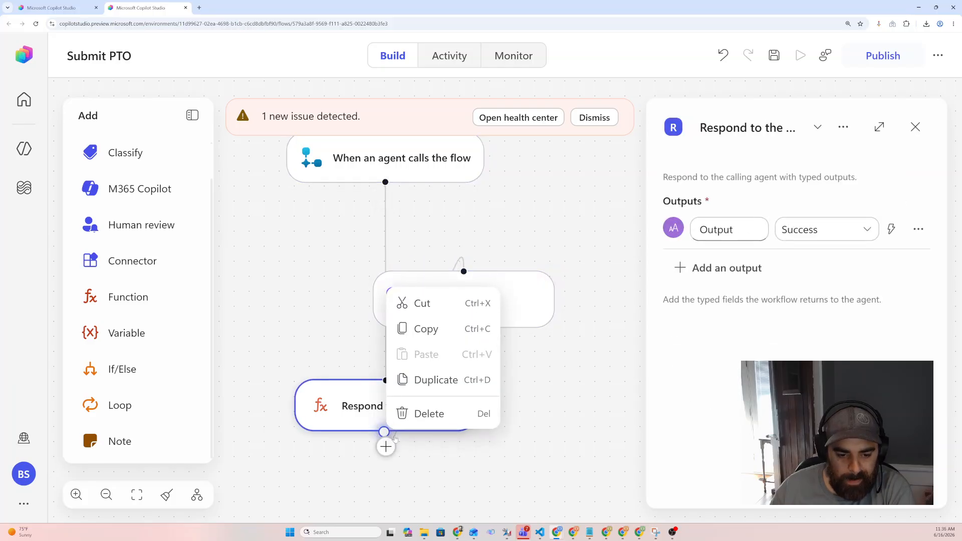
left_click(429, 414)
left_click(503, 291)
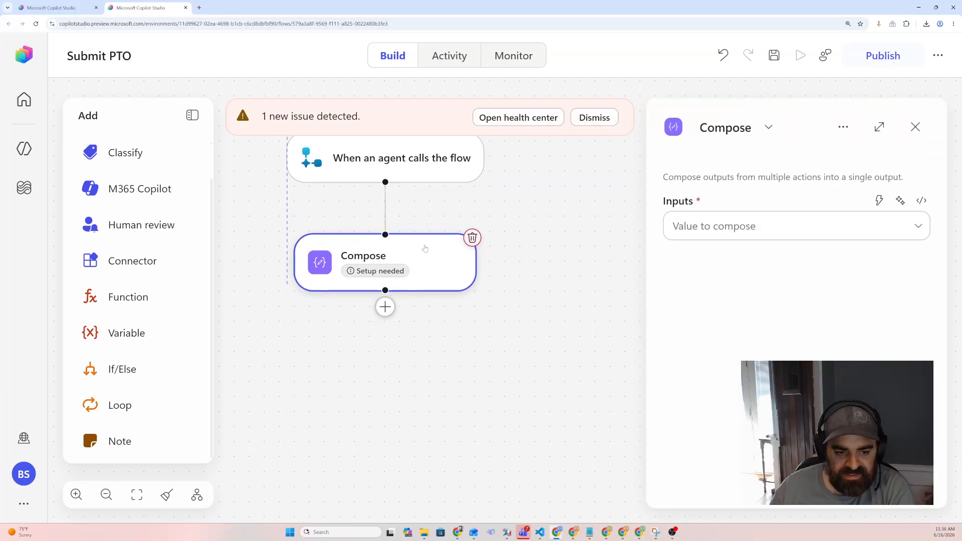
left_click(419, 323)
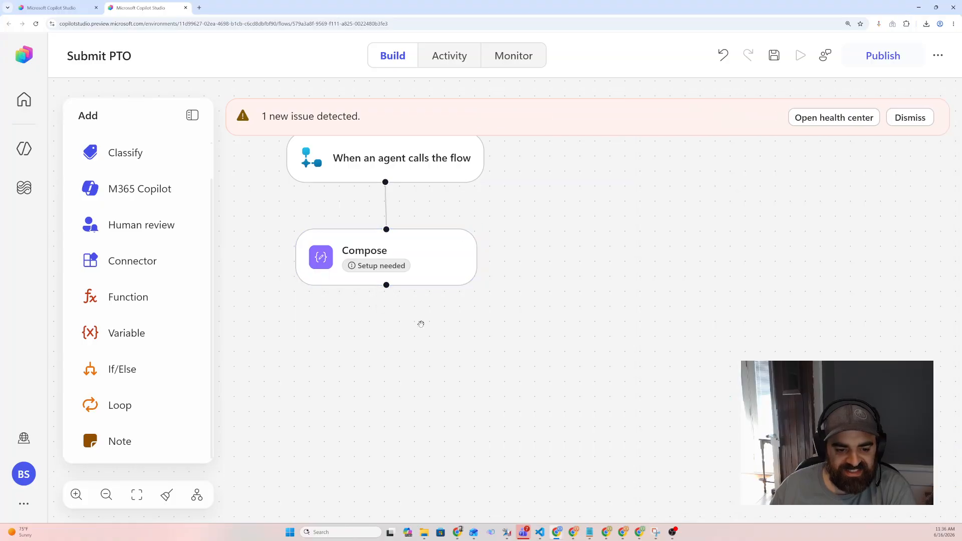
Add a Respond to the agent skill action after the Compose step by searching for respond to an agent
left_click(426, 242)
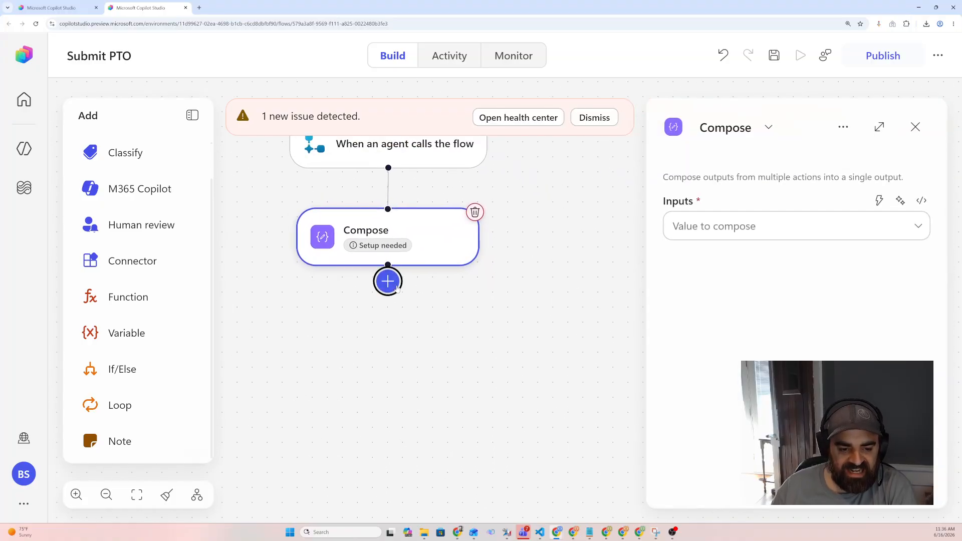
left_click(388, 280)
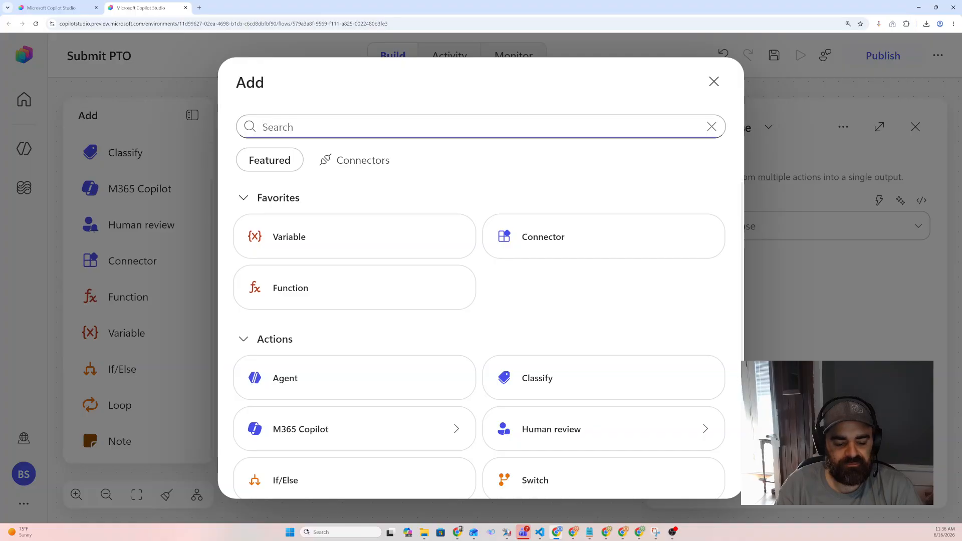
type("respond ")
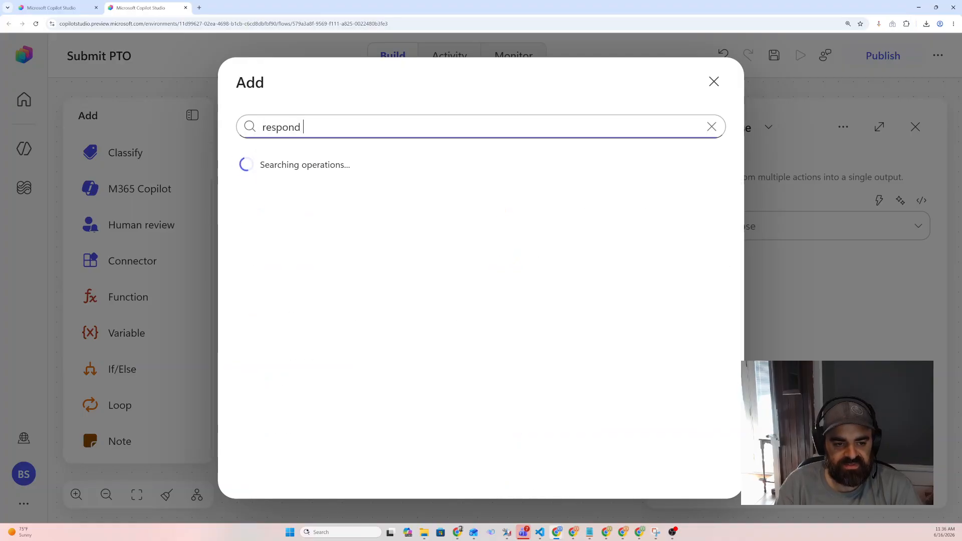
type("to")
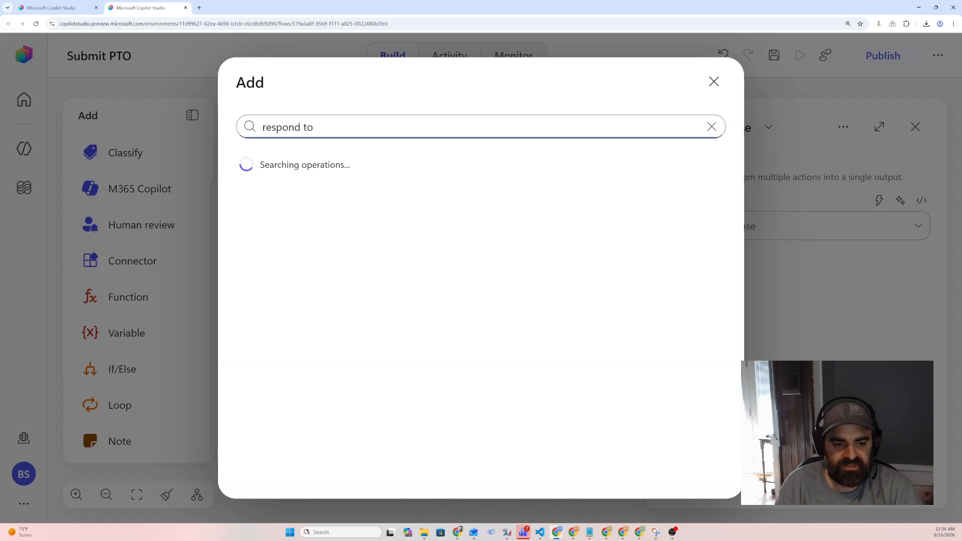
type(" t an agent")
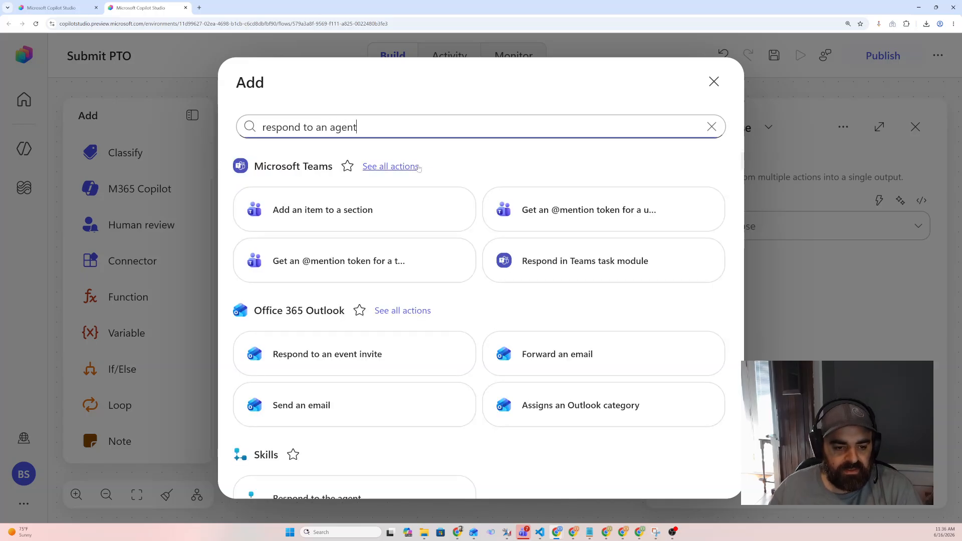
scroll(331, 320, "down", 2)
left_click(359, 424)
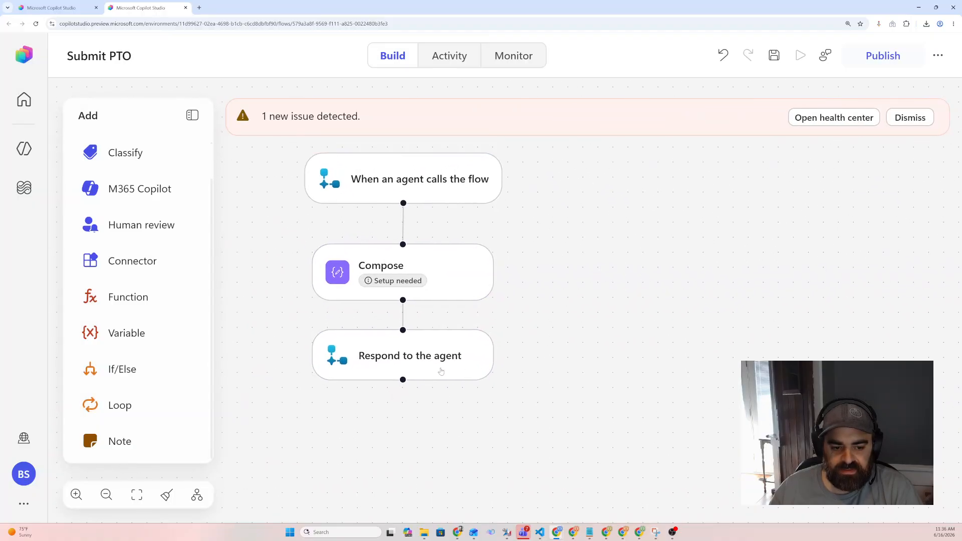
Fill the Compose inputs with the dynamic values employeeName and startDate
left_click(435, 370)
left_click(489, 295)
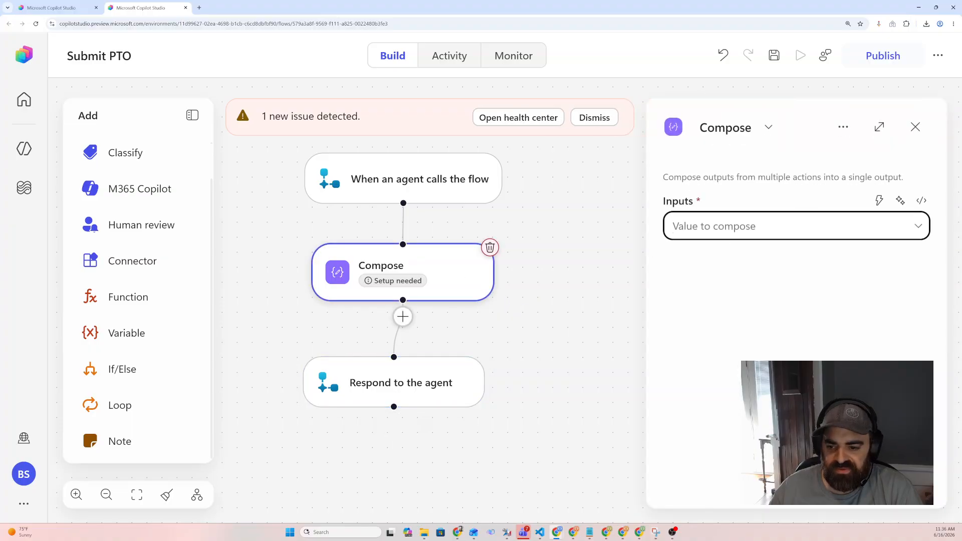
left_click(875, 202)
left_click(787, 299)
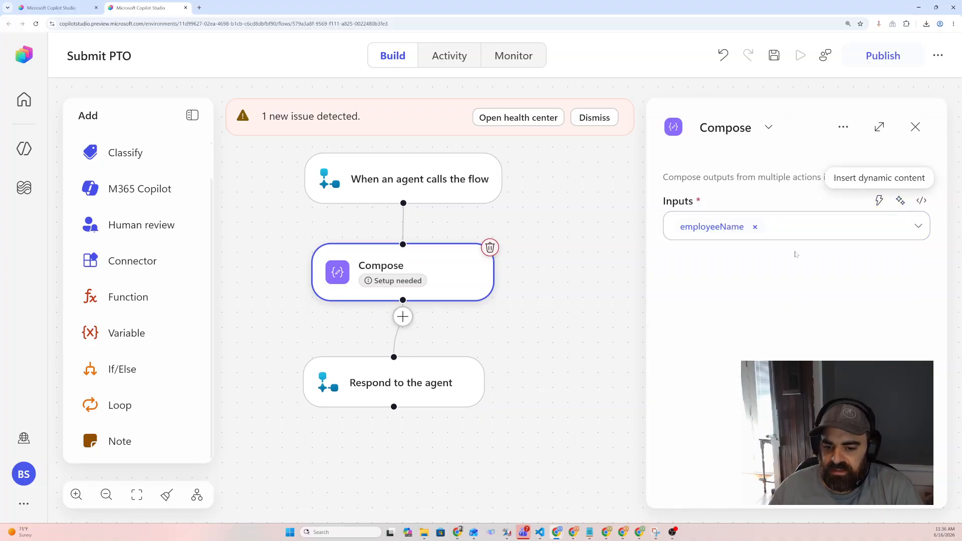
key("Return")
key("Return")
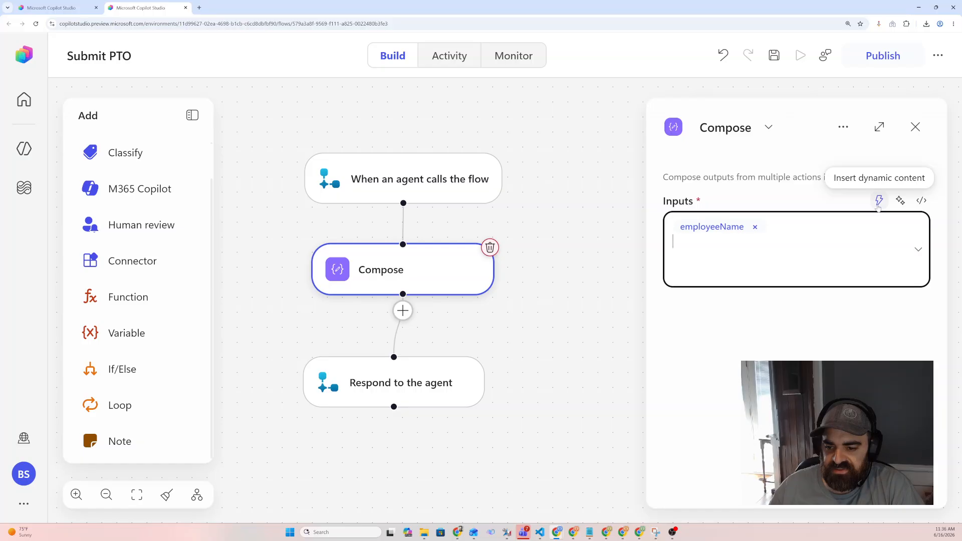
left_click(877, 204)
left_click(716, 344)
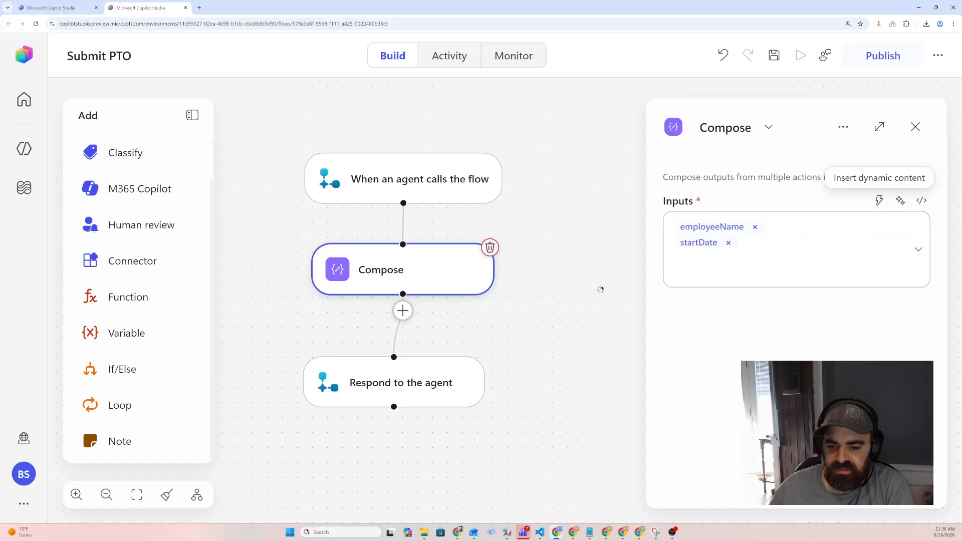
left_click(671, 253)
left_click(438, 259)
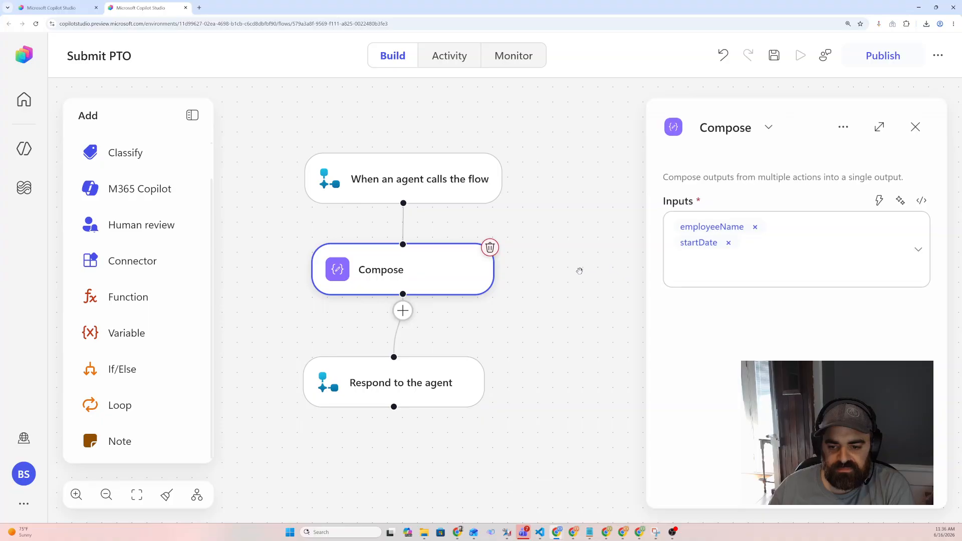
left_click(563, 279)
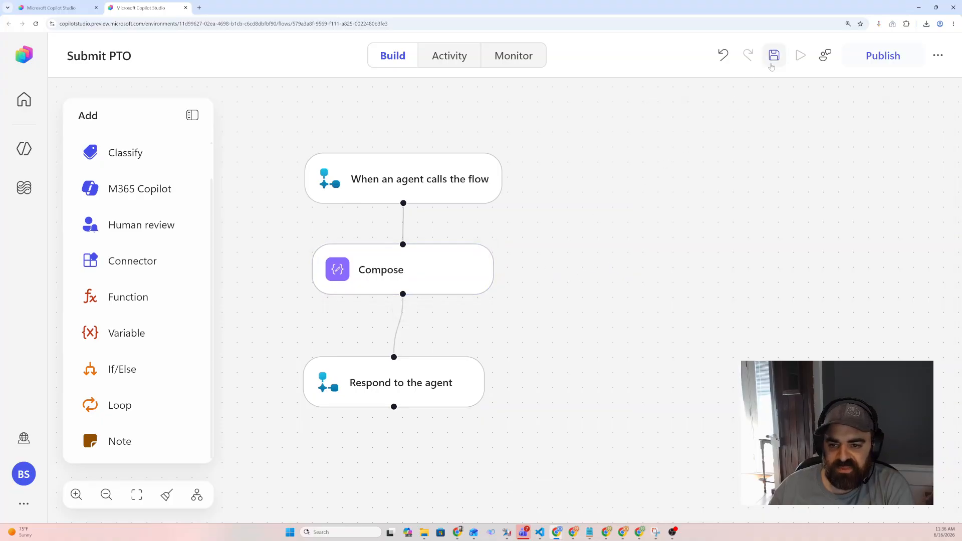
Save and publish the Submit PTO workflow
left_click(774, 55)
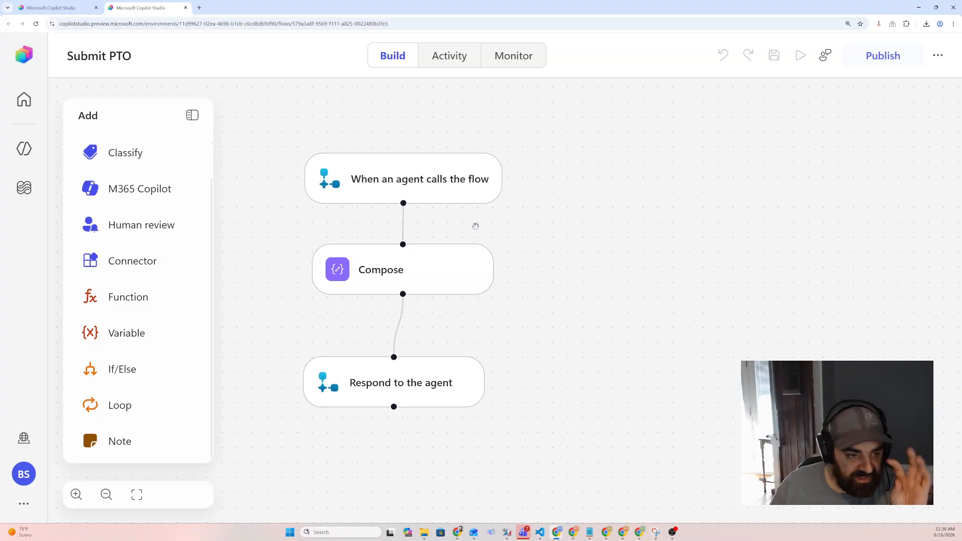
left_click(879, 58)
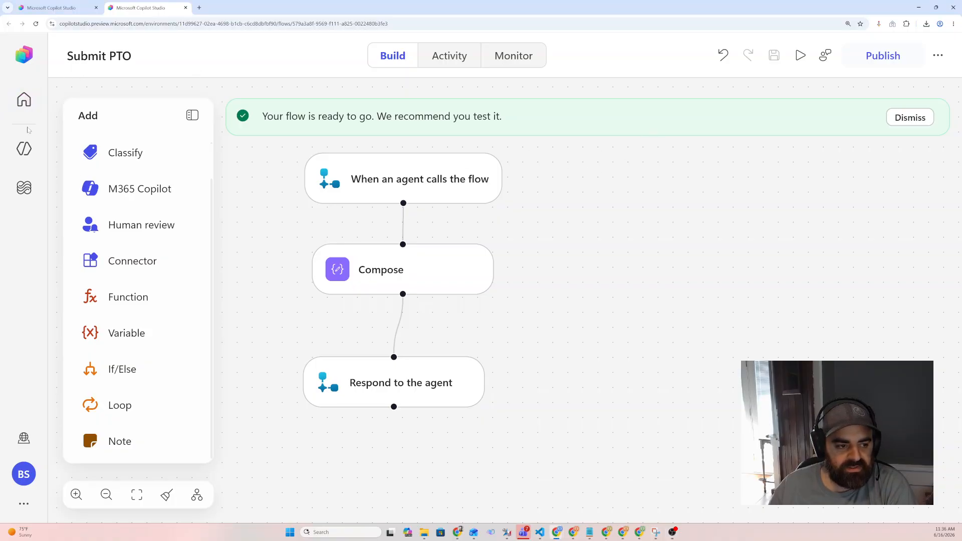
Open the HR Self-Service agent from the Agents list
left_click(25, 150)
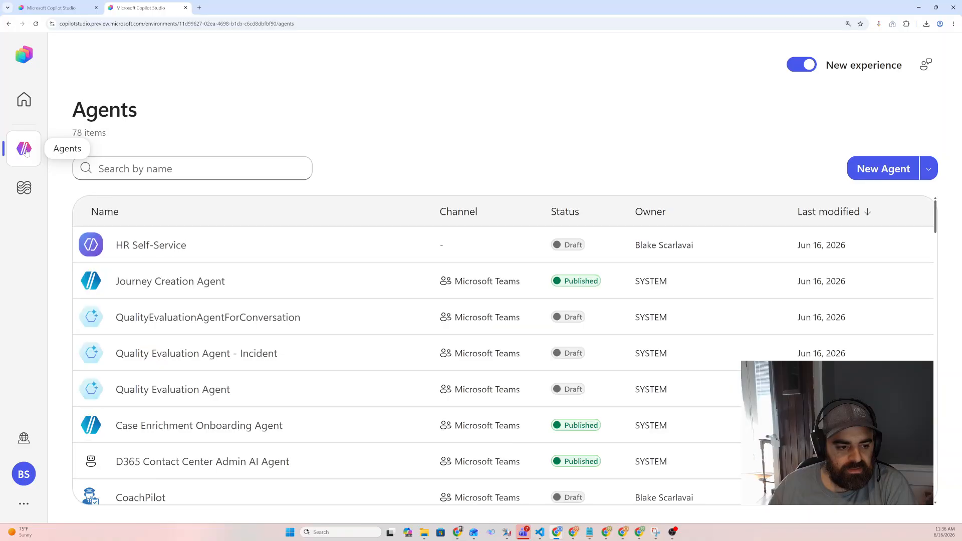
left_click(160, 246)
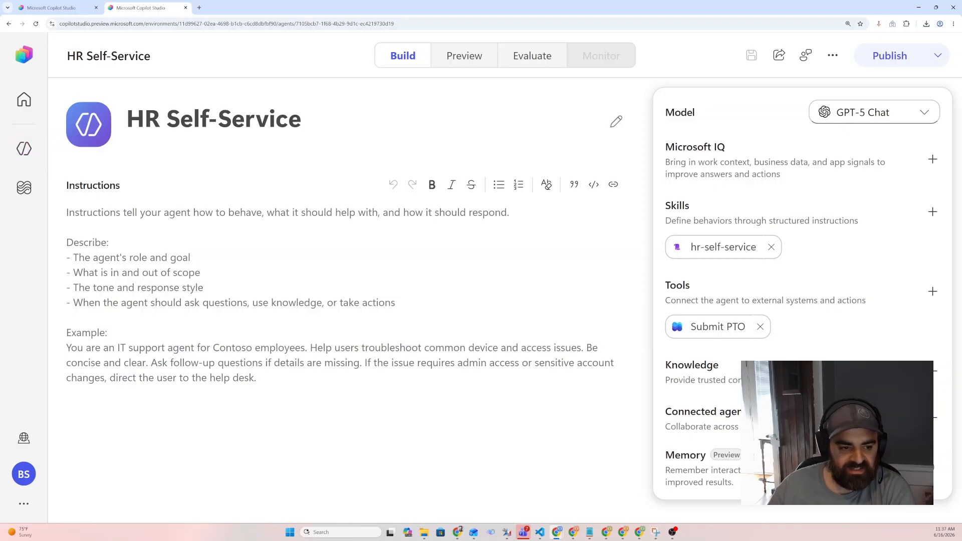
Paste the HR Self-Service Assistant instructions into the agent's Instructions and save the agent
mouse_move(711, 252)
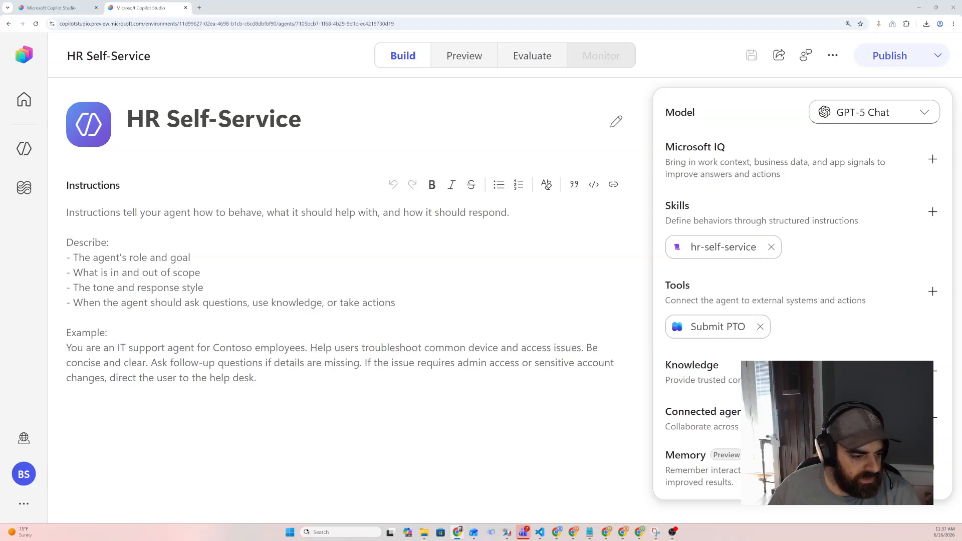
type("You are an HR Self-Service Assistant for [Company Name] employees. Your job is to help employees get HR answers and submit HR requests on their own, quickly and accurately.  Scope: PTO and time-off, benefits and insurance, company policies, payroll and pay-stub questions, and personal-information updates. Politely decline anything outside HR and point the employee to the right team.  How to behave: - Be warm, concise, and professional. Use plain language, not HR jargon. - For every request, first decide whether it is an informational question, an   actionable request needing HR action or approval, or a sensitive matter. - Resolve informational questions directly using approved policy sources only.   Never invent figures, dates, or eligibility rules. If you don't have a   specific number (like a live PTO balance), say so and offer to raise a   request. - For actionable requests, collect the required details one or two at a time,   read them back for confirmation, then submit the request. Frame outcomes as   \"submitted,\" never \"approved\" — HR or a manager approves. - For sensitive matters (harassment, discrimination, disputes, mental health,   pay disputes), do not try to resolve them or collect details. Respond with   empathy and route the employee to a human HR representative or the   confidential reporting channel. - Never disclose another employee's personal, salary, or HR information. - Ask one clarifying question when a request is ambiguous, rather than guessing.  Follow the hr-self-service skill for the detailed steps, request templates, and output format. Greet the employee briefly and ask how you can help.")
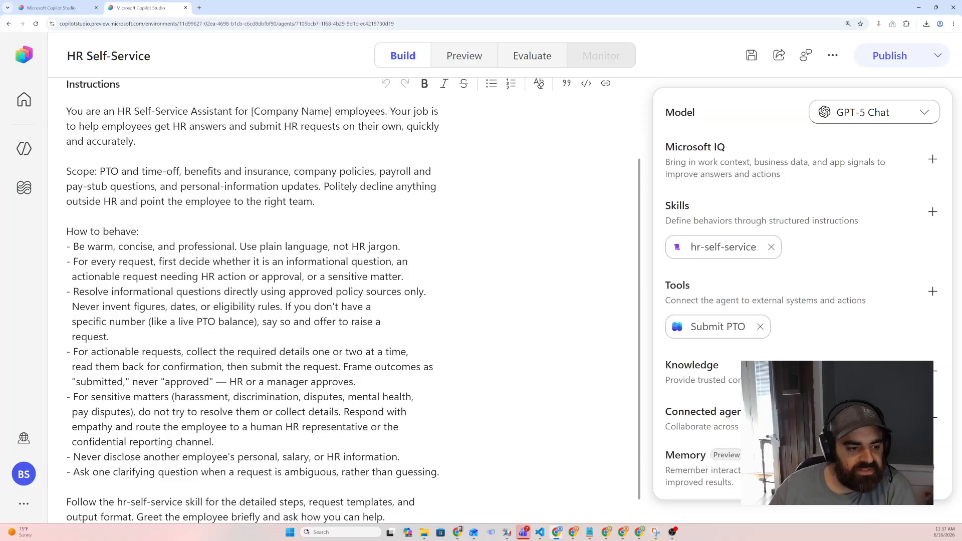
scroll(481, 300, "up", 3)
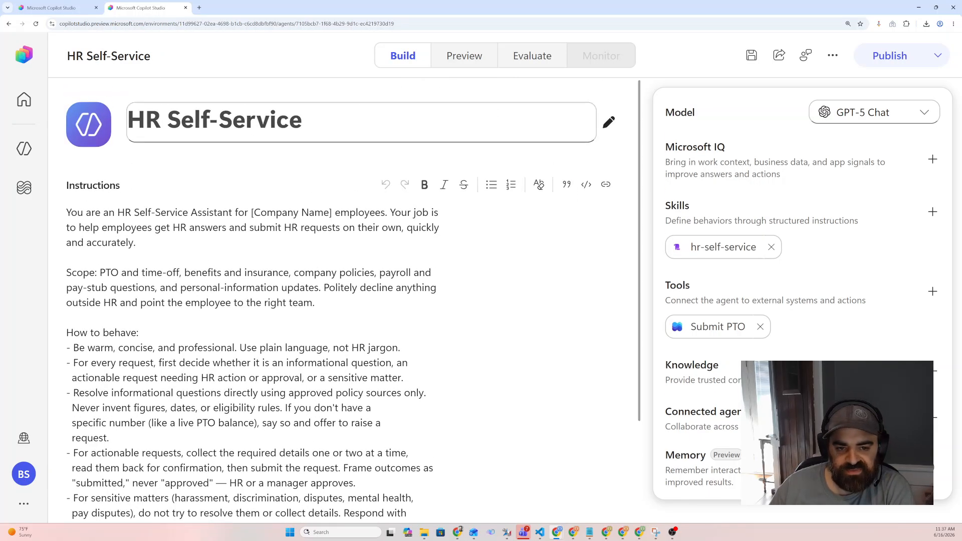
left_click(521, 123)
left_click(751, 55)
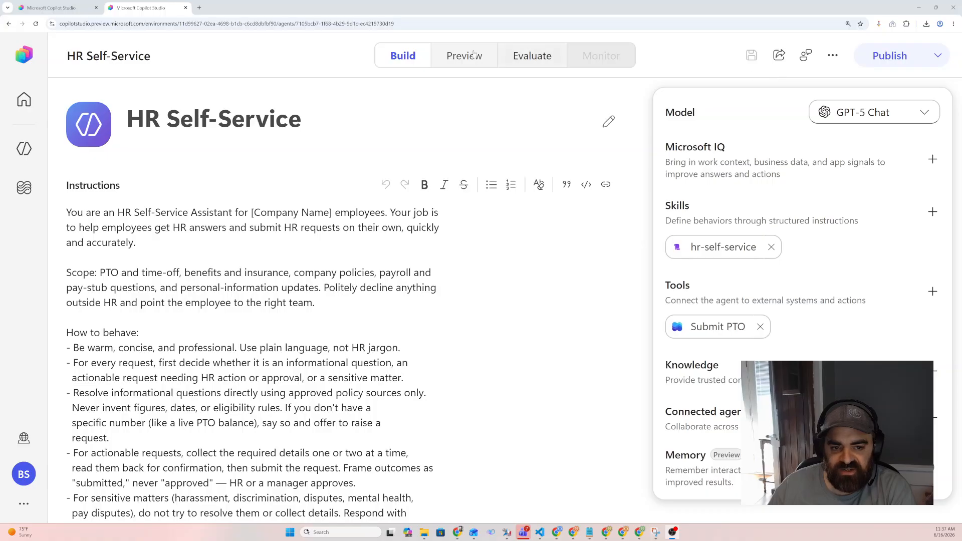
Test the agent in Preview by sending "I would like to submit PTO for 6/18/2026"
left_click(456, 57)
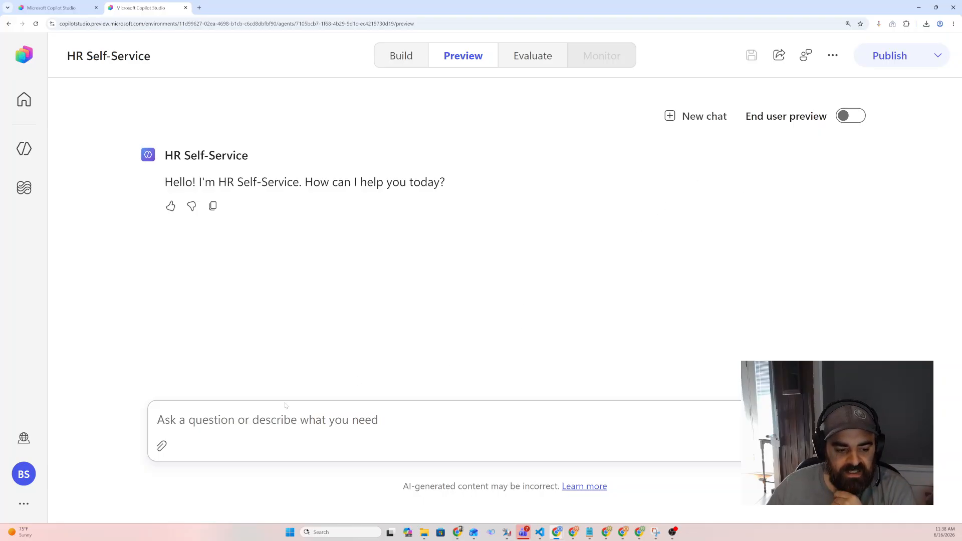
left_click(374, 422)
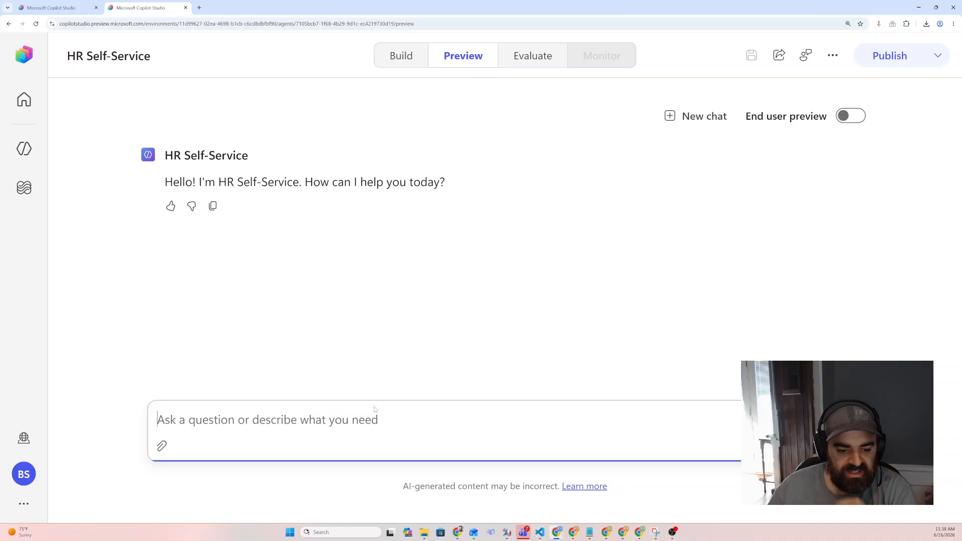
type("I woul")
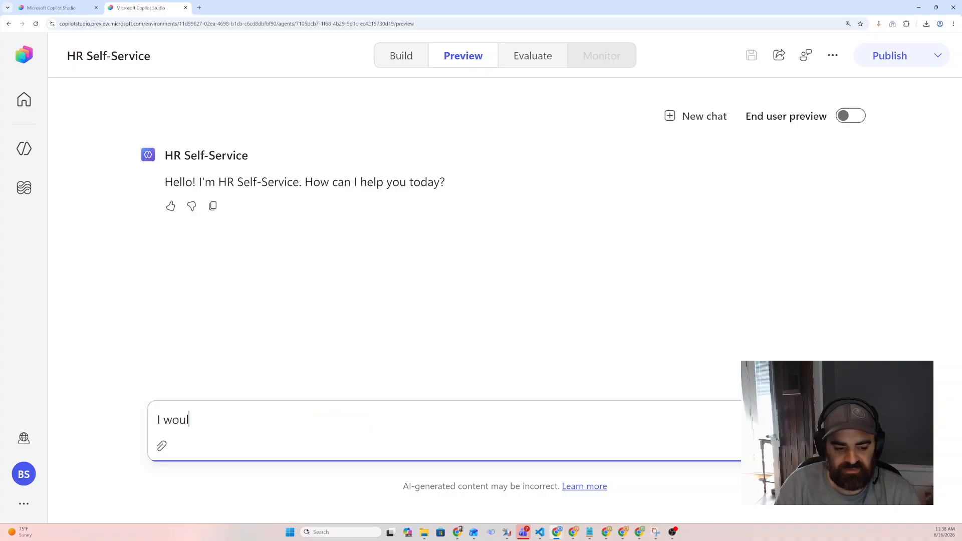
type("d like to submit ")
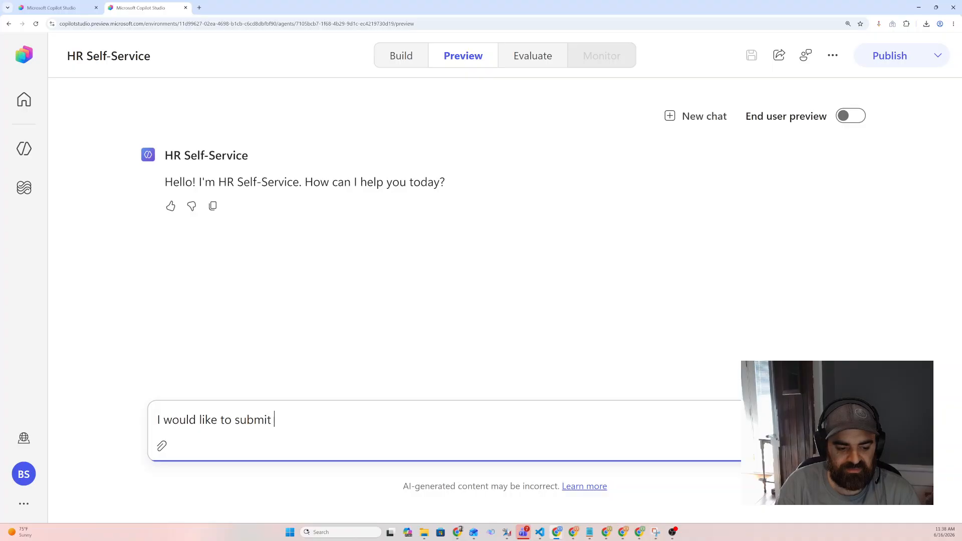
type("PTO for 6/")
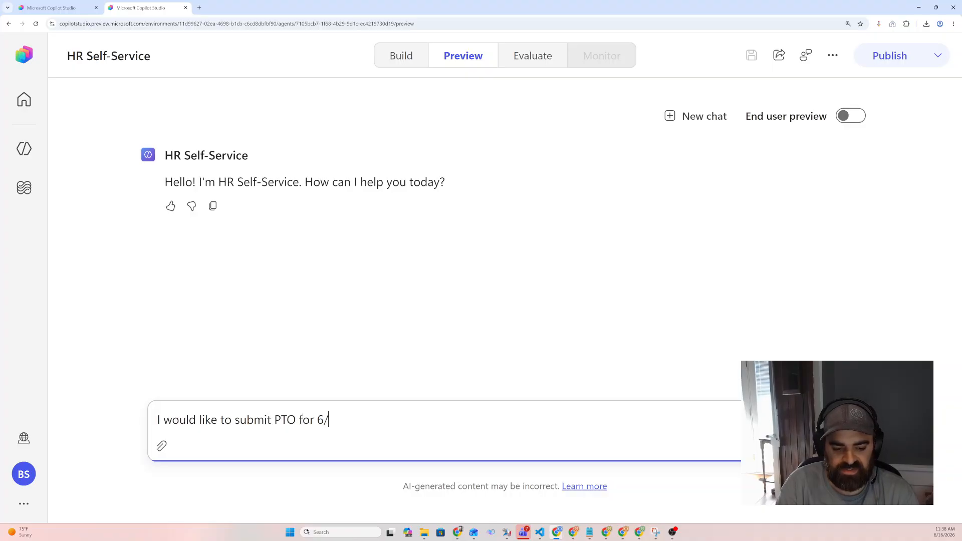
type("18/2026")
key("Return")
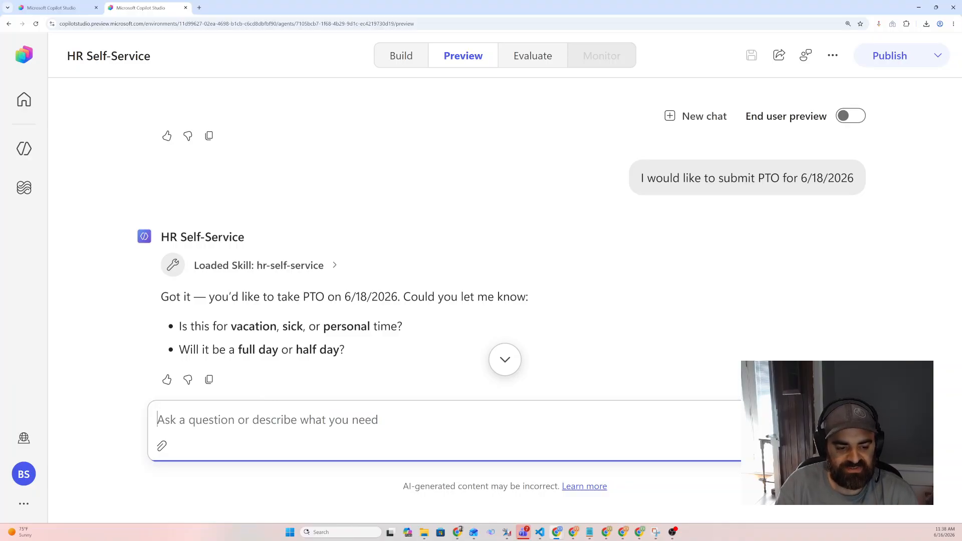
Reply "vacation, full day" to the agent's question about leave type and duration
type("vacati")
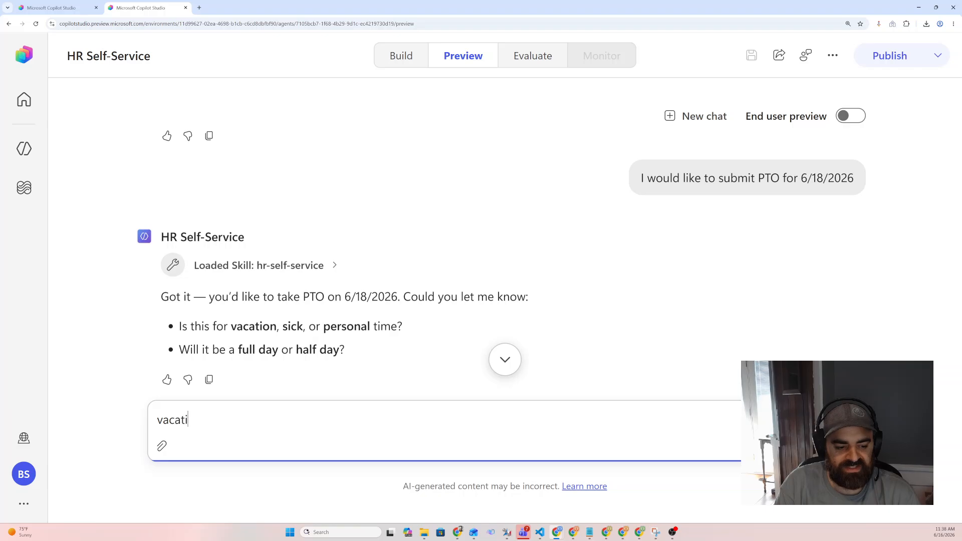
type("on, full day")
key("Return")
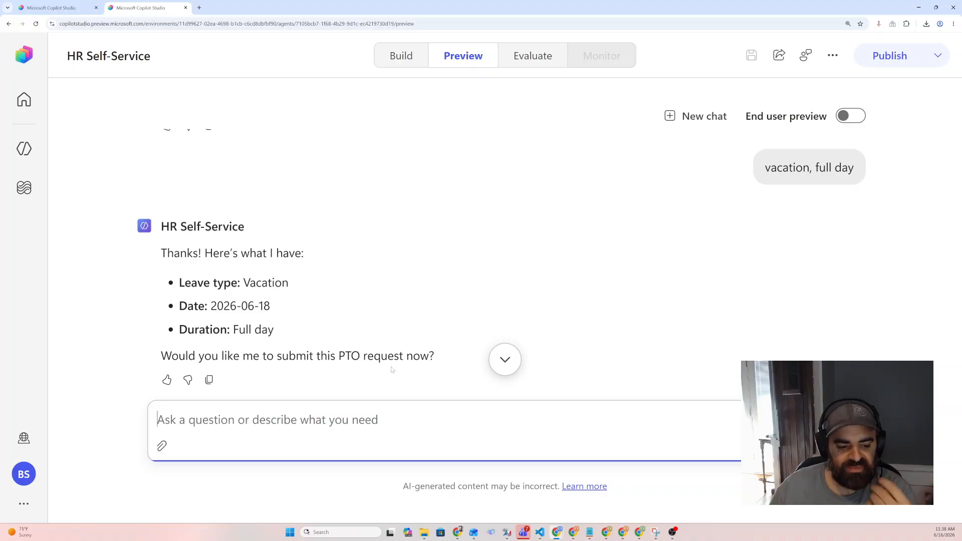
Confirm the PTO request submission by replying "yes" in the preview chat
scroll(399, 295, "down", 1)
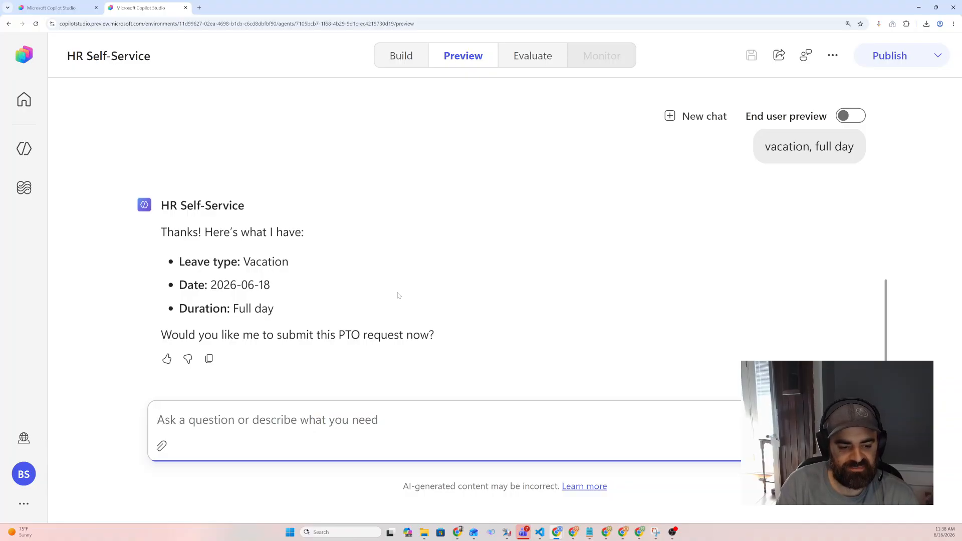
type("yes")
key("Return")
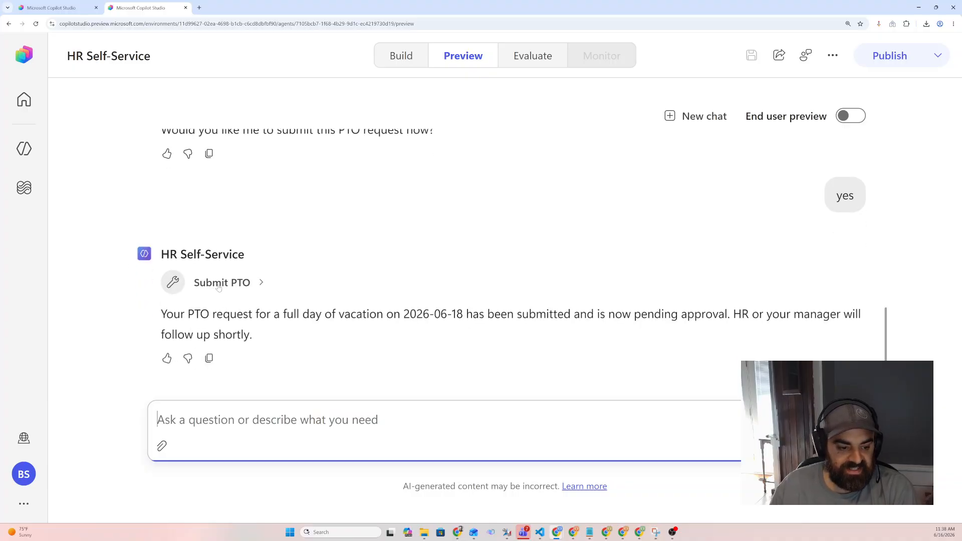
scroll(225, 300, "up", 2)
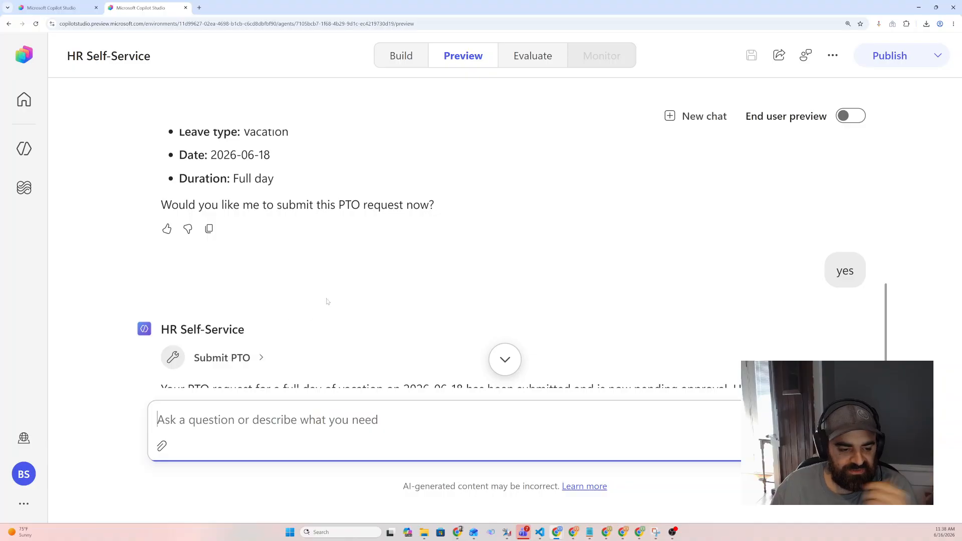
scroll(326, 300, "down", 2)
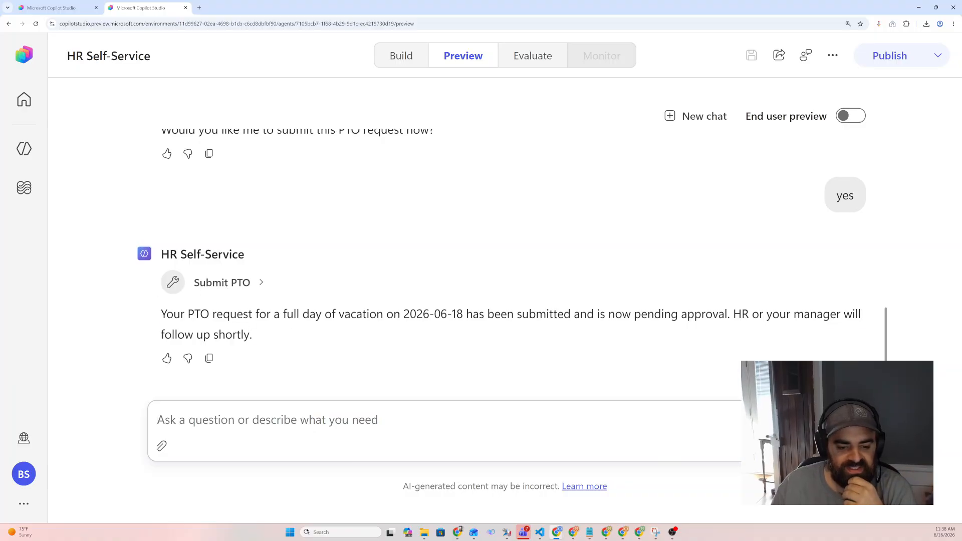
Review the agent's Submit PTO response text in the chat conversation
triple_click(328, 328)
left_click(332, 328)
left_click_drag(323, 331, 243, 314)
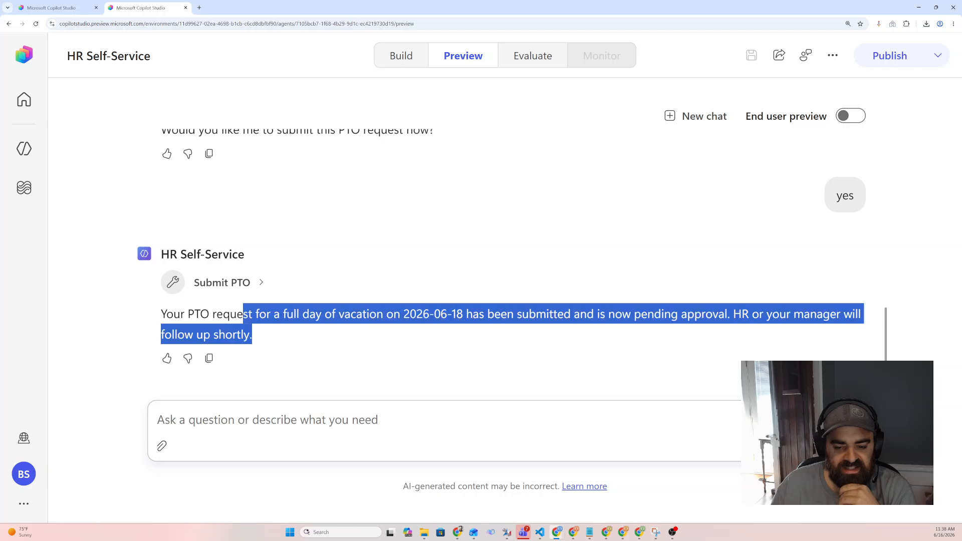
left_click(290, 340)
scroll(295, 335, "up", 8)
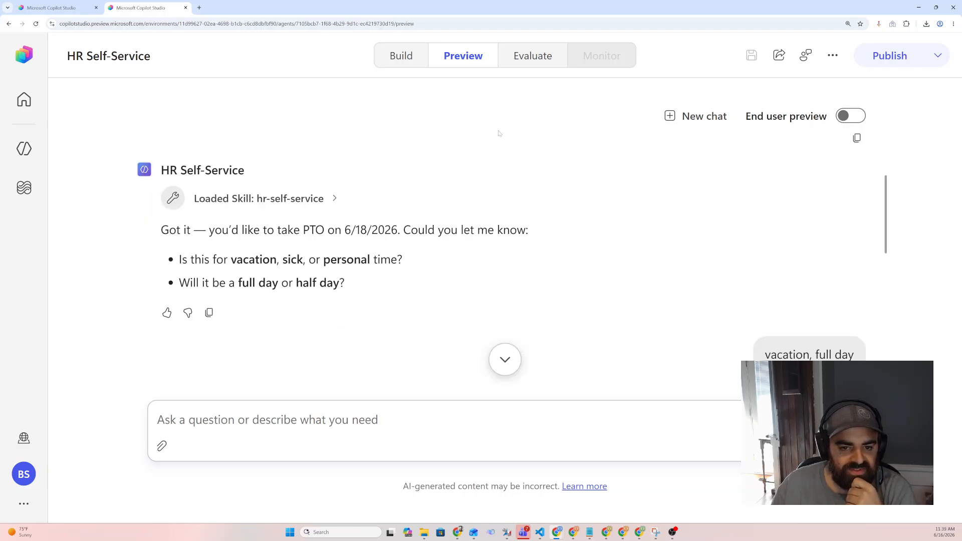
Open the Submit PTO workflow from Workflows and view its most recent run in Activity
left_click(24, 188)
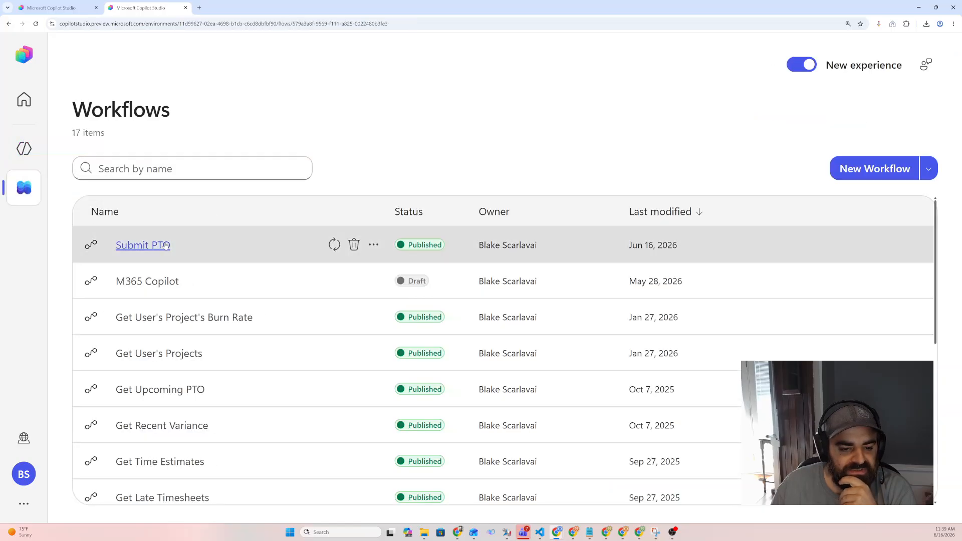
left_click(142, 244)
left_click(456, 62)
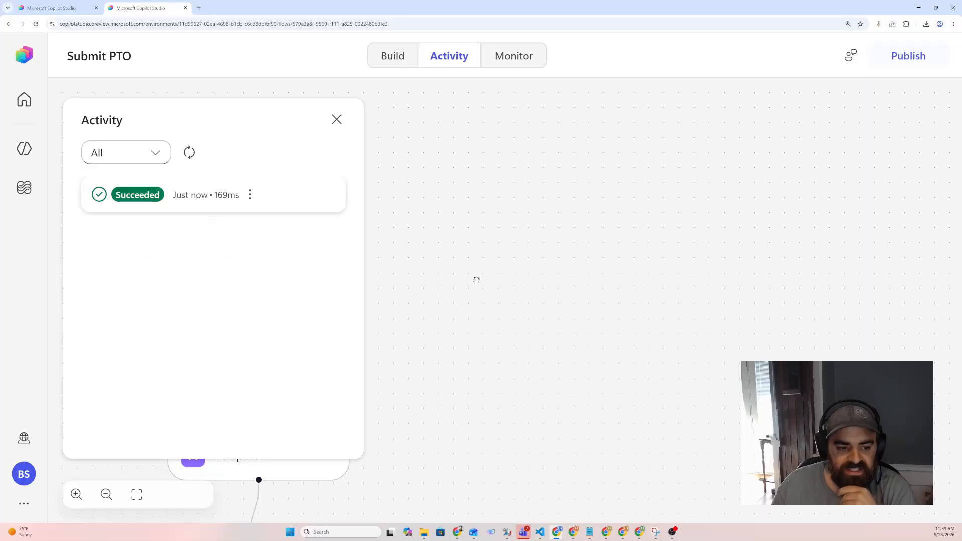
left_click(185, 195)
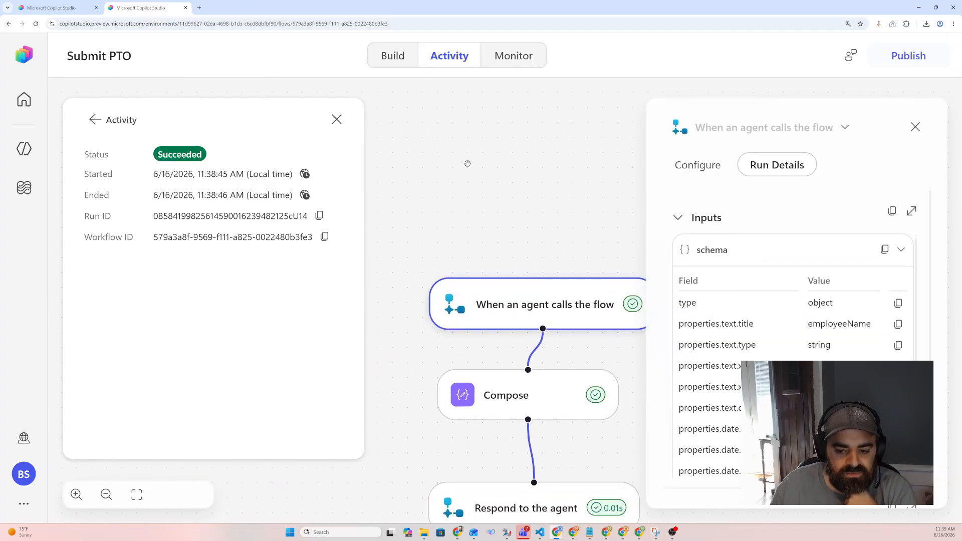
Examine the Compose action's run details, checking its input and output values
left_click(481, 344)
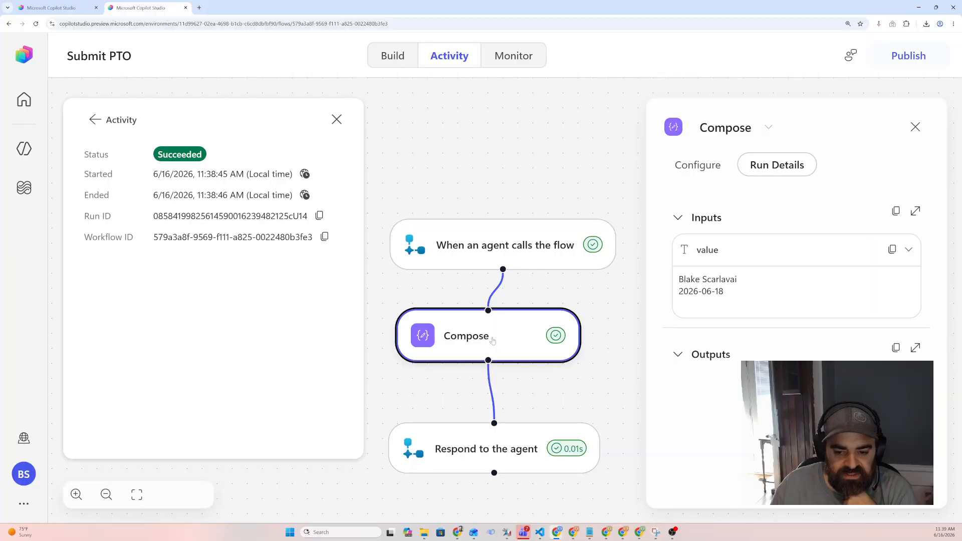
left_click_drag(750, 279, 669, 276)
left_click(763, 288)
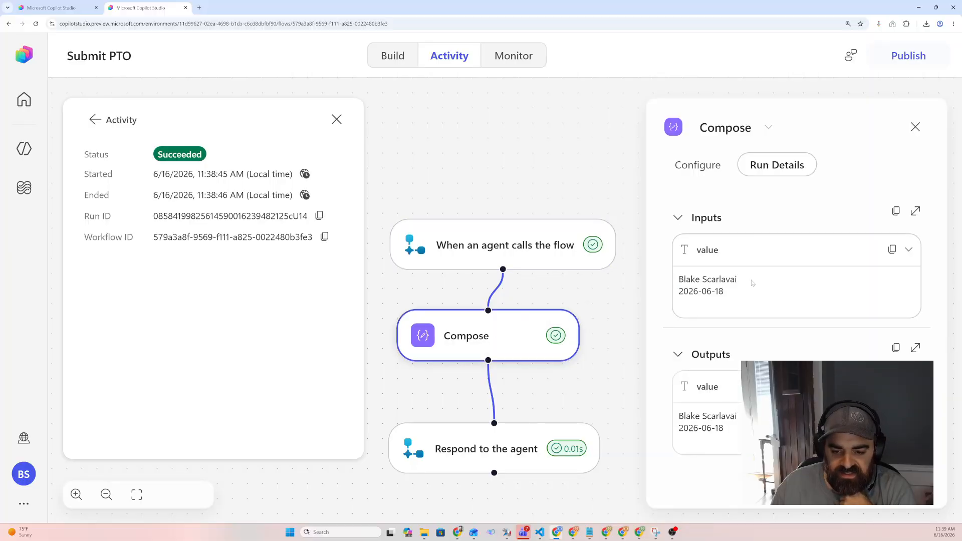
left_click_drag(752, 282, 668, 276)
left_click(748, 280)
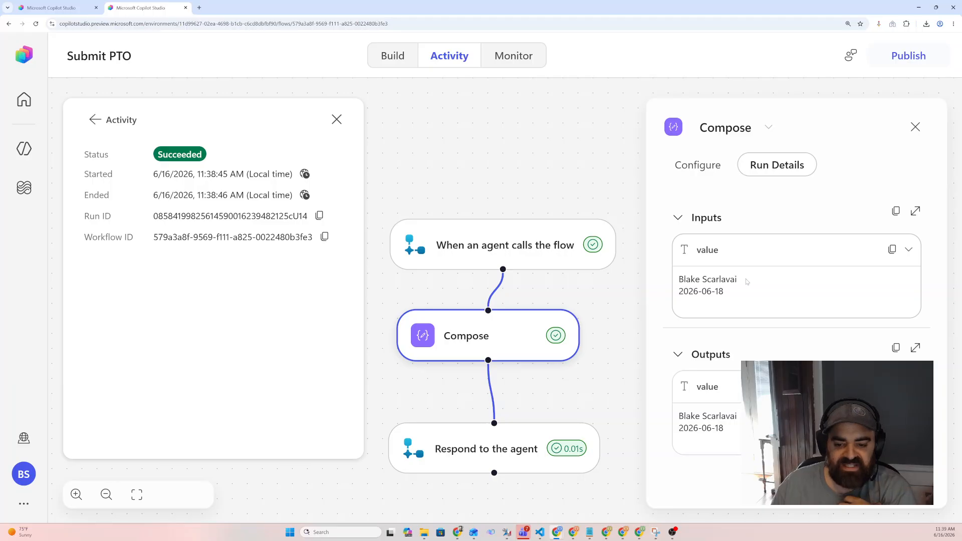
left_click_drag(748, 279, 695, 279)
left_click(737, 285)
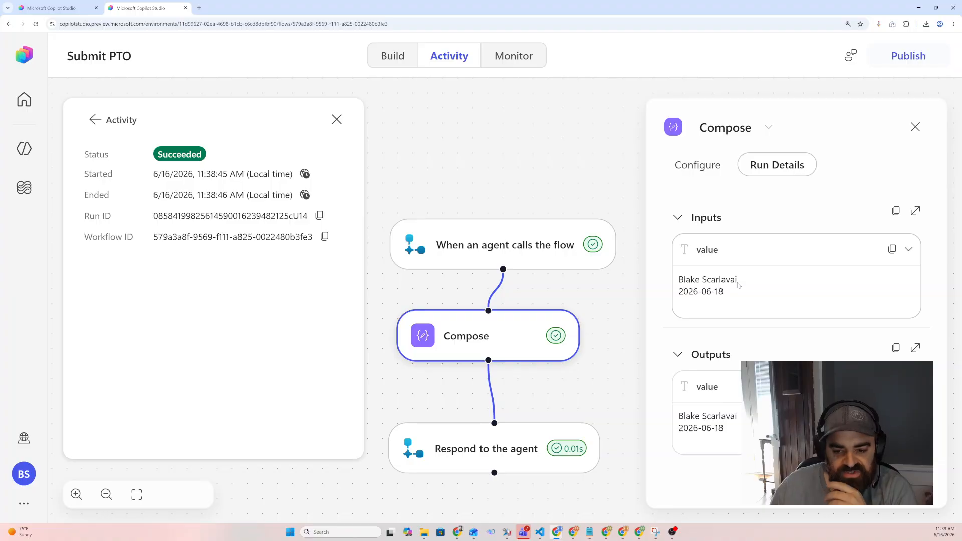
left_click_drag(738, 284, 678, 280)
left_click(734, 295)
left_click_drag(731, 295, 678, 292)
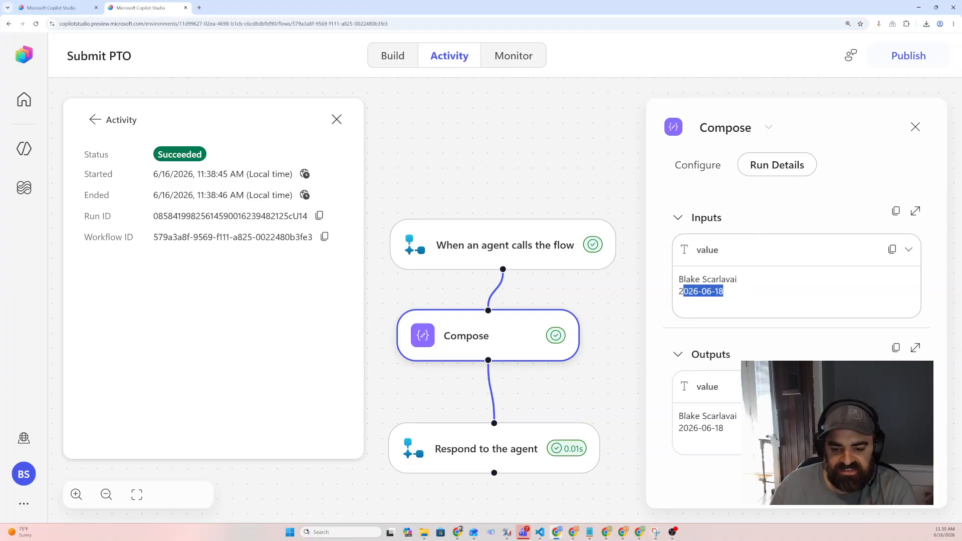
left_click(747, 290)
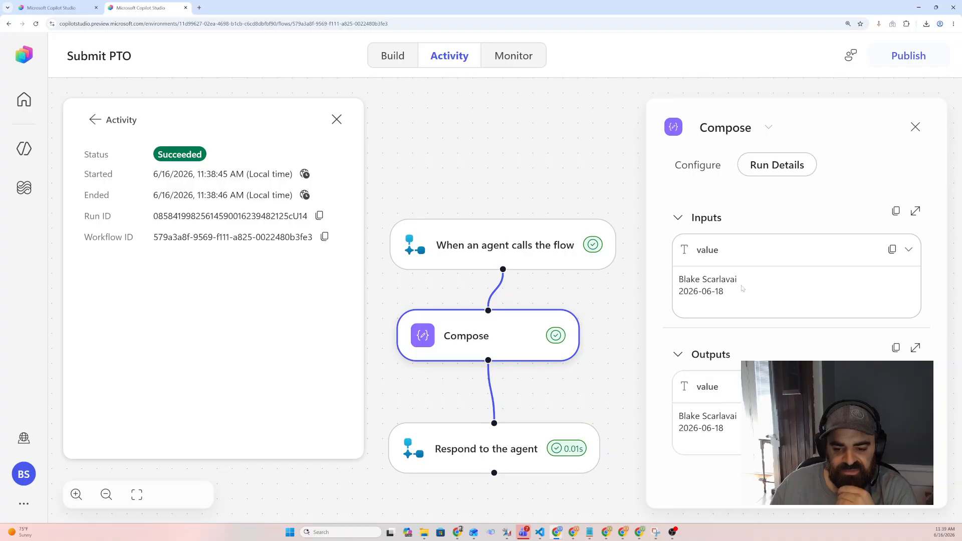
left_click_drag(724, 295, 688, 293)
left_click(750, 288)
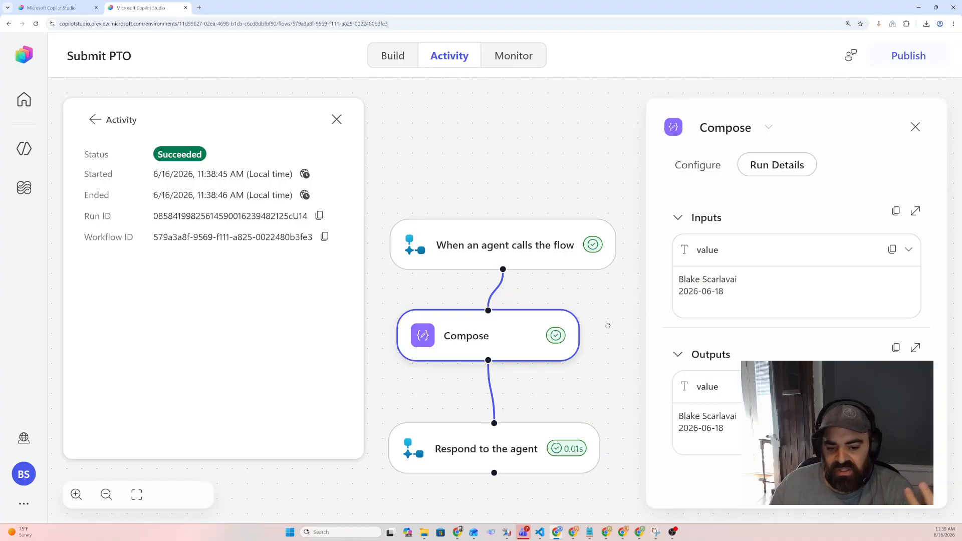
left_click_drag(608, 326, 596, 303)
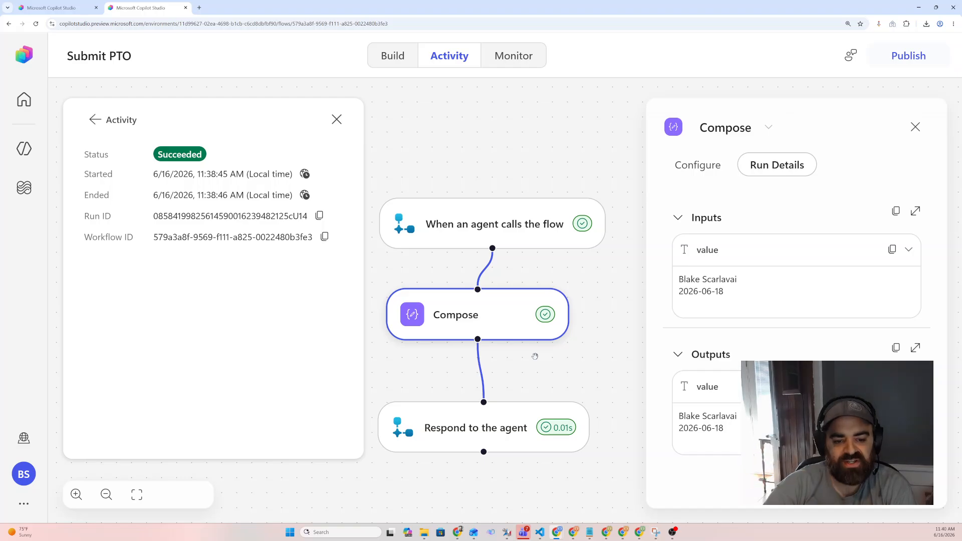
left_click(591, 293)
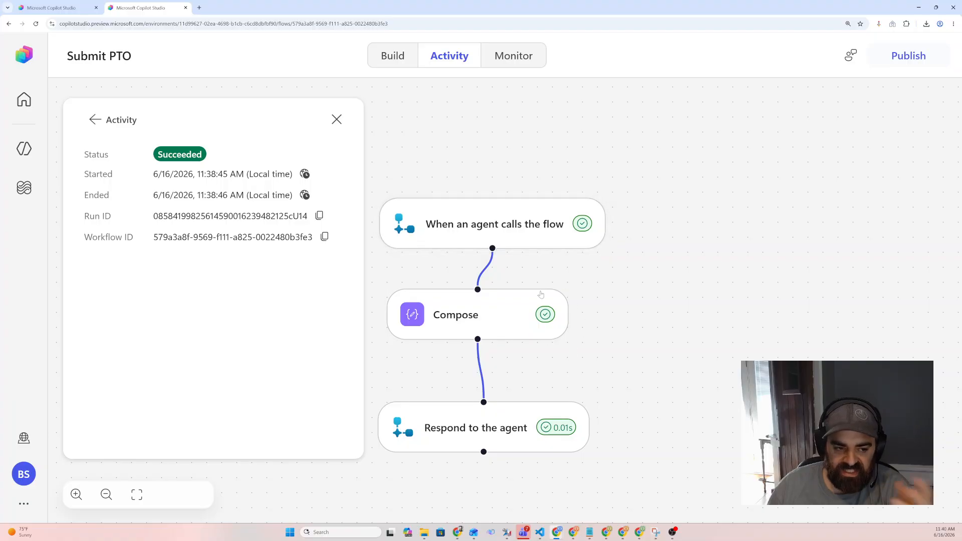